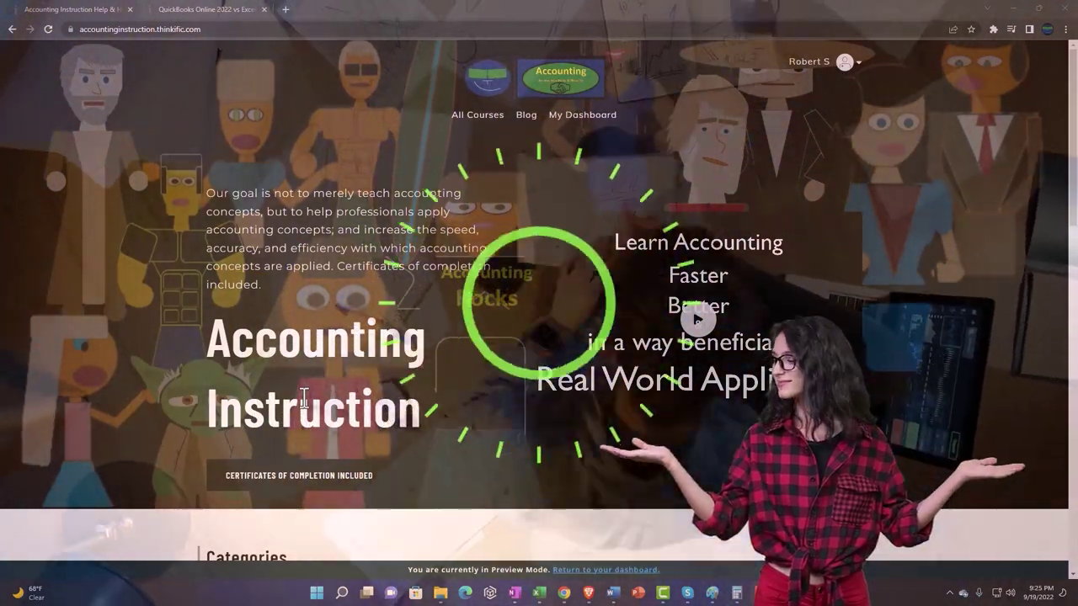
Step: Browse the course categories on the Accounting Instruction site and the QuickBooks Online 2022 course's lesson list
scroll(147, 460, "down", 6)
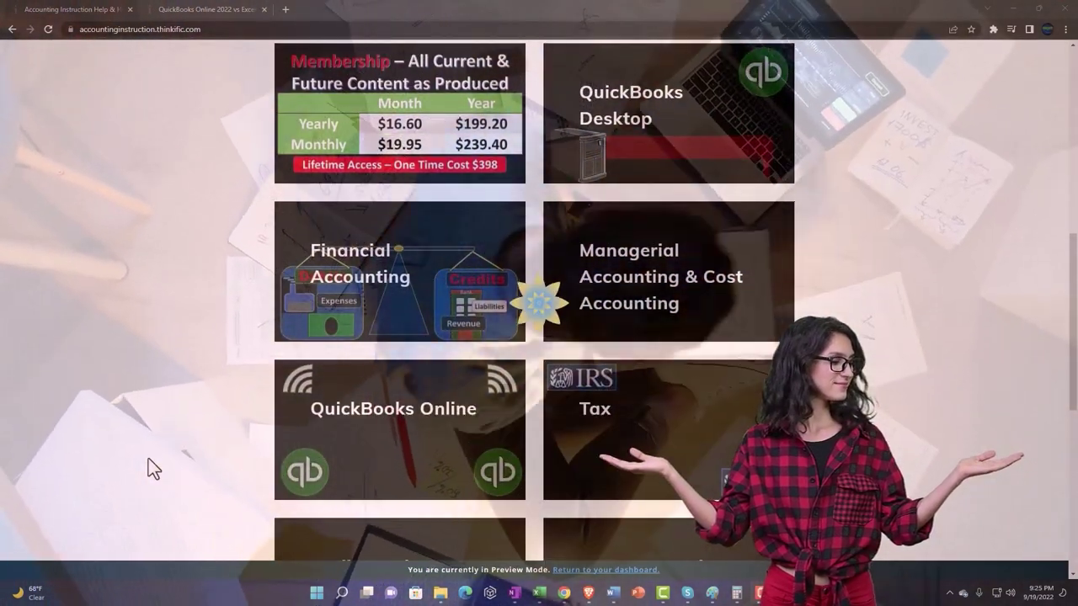
scroll(148, 459, "down", 5)
scroll(148, 459, "down", 1)
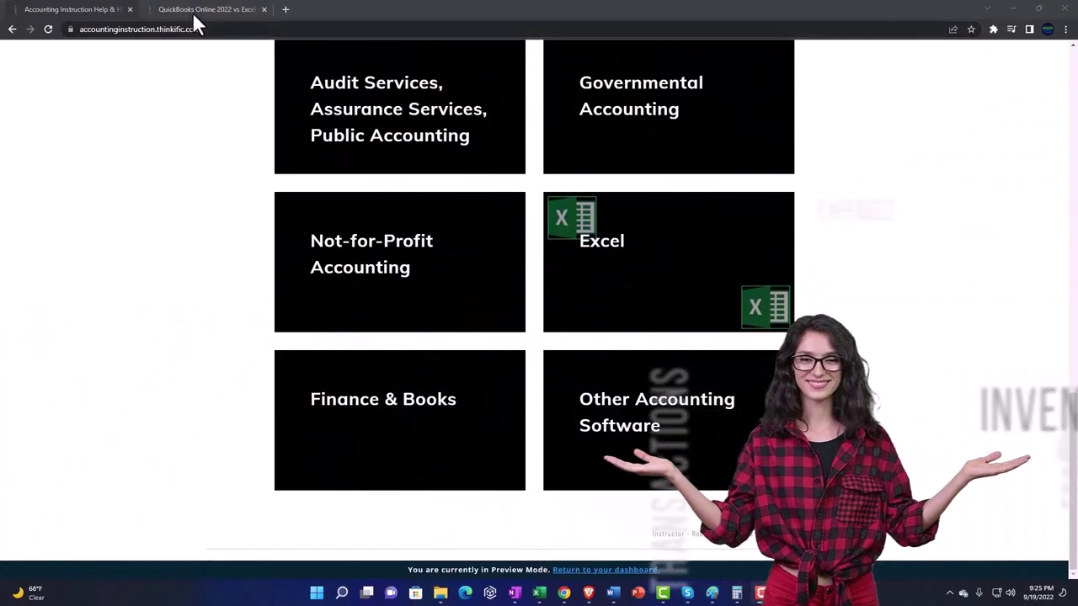
left_click(192, 11)
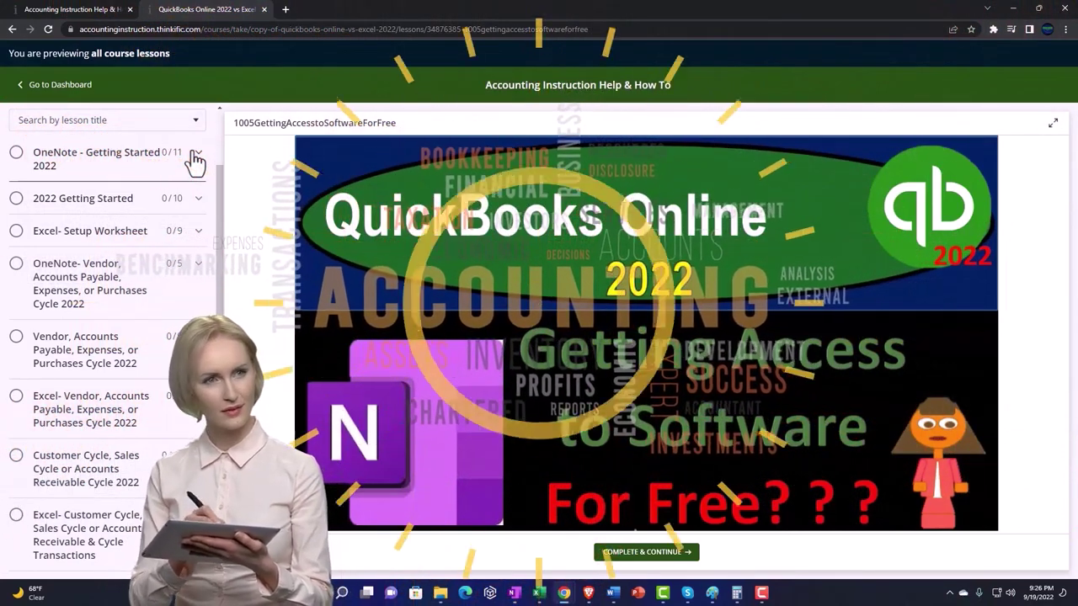
left_click(195, 160)
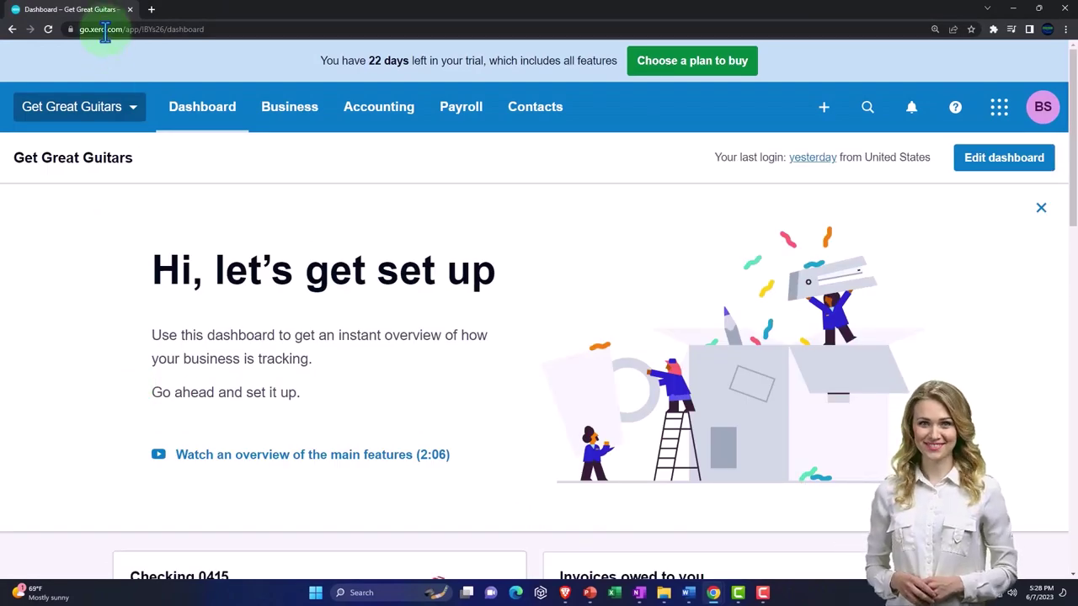
Step: Duplicate the Get Great Guitars dashboard tab twice so that three copies are open
right_click(103, 10)
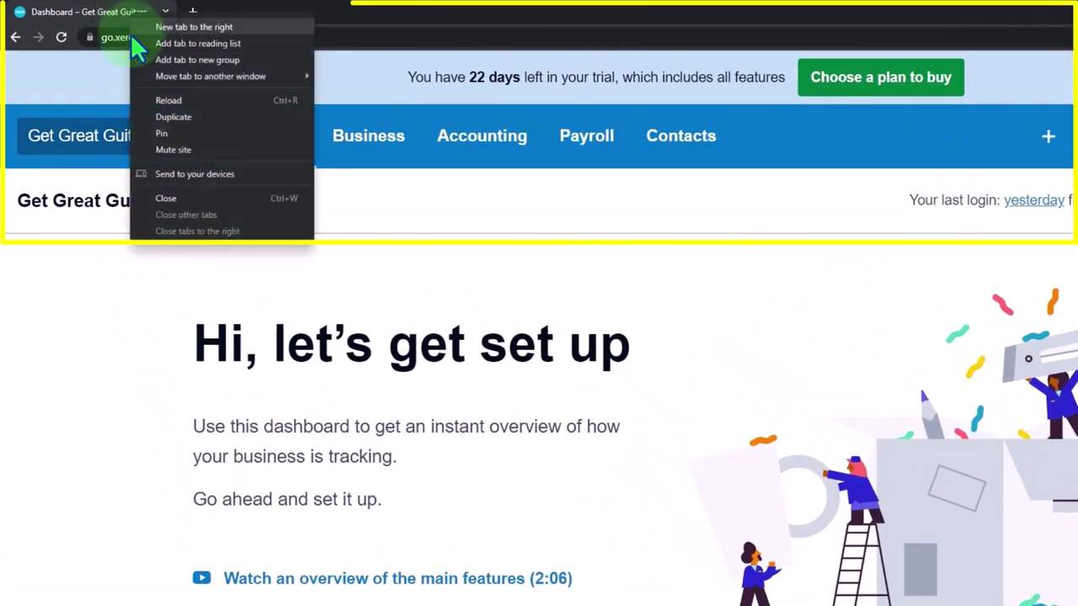
left_click(171, 116)
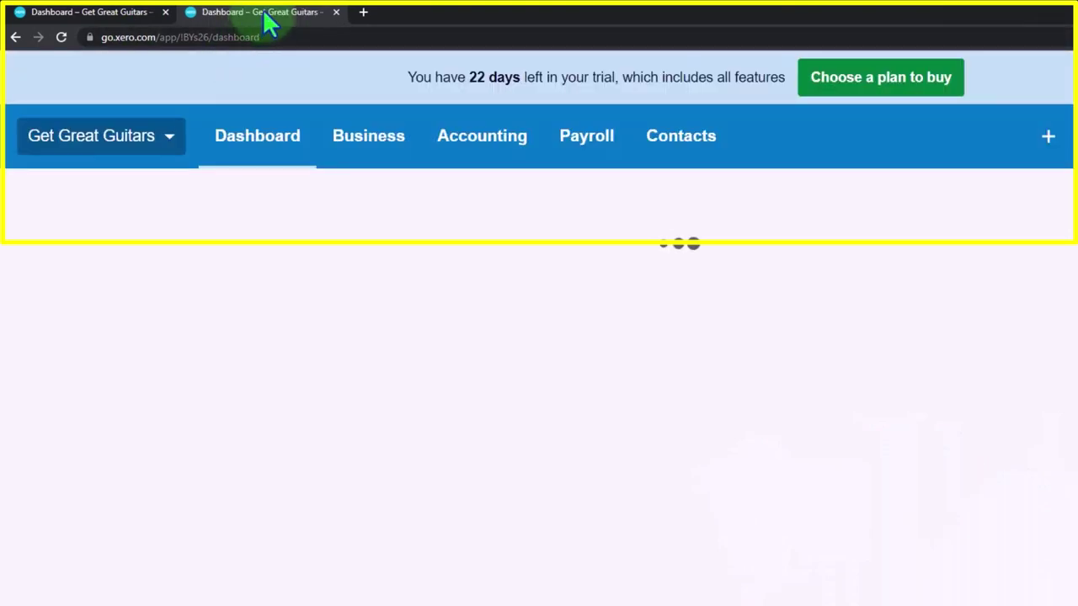
right_click(262, 15)
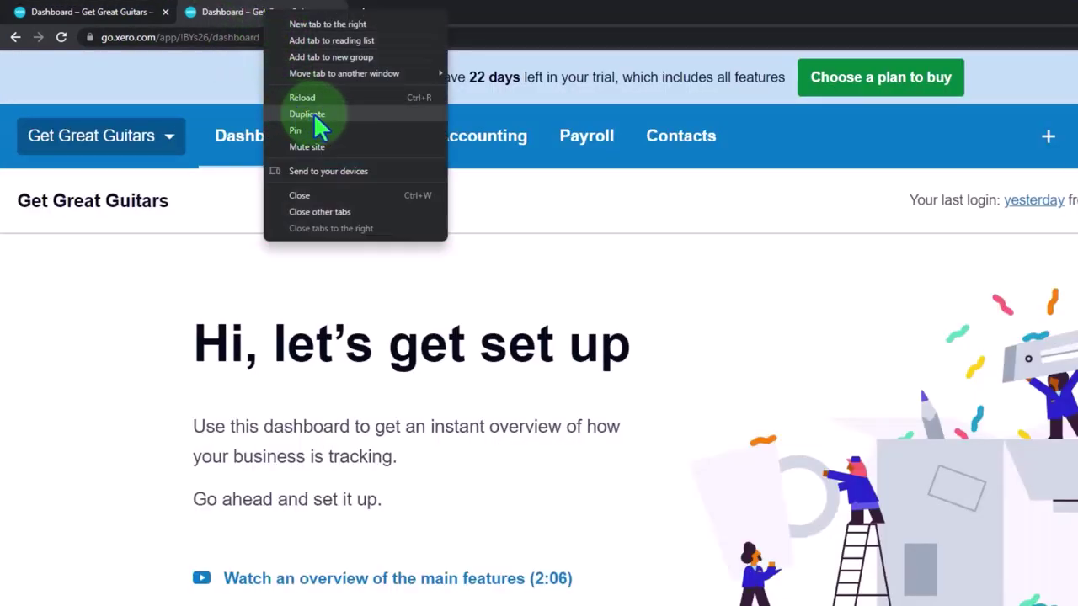
left_click(313, 113)
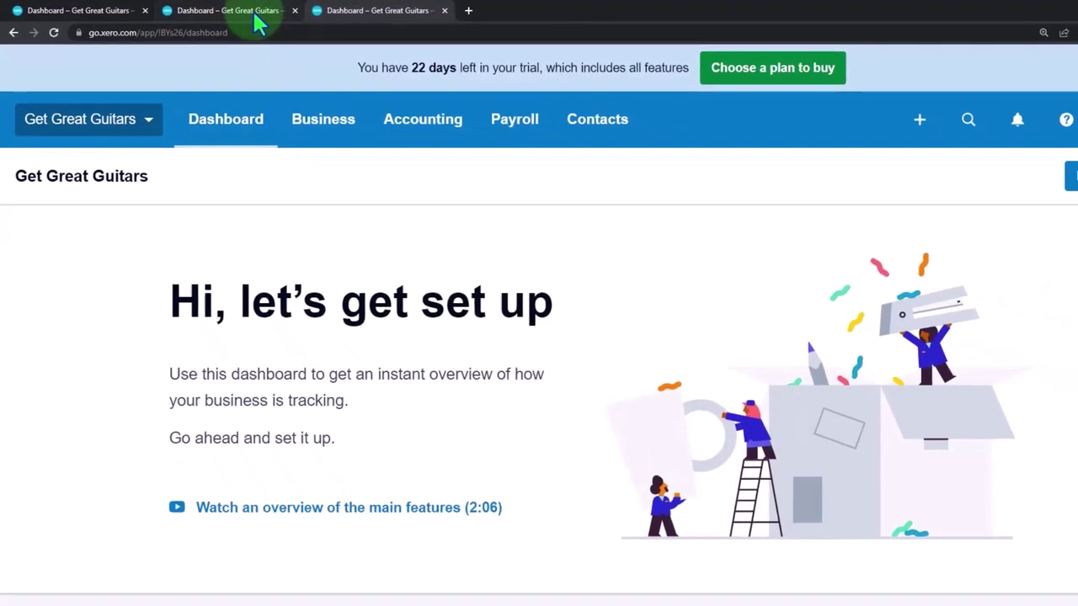
Step: Open the Balance Sheet in the second browser tab and the Income Statement (Profit and Loss) in the third
left_click(413, 132)
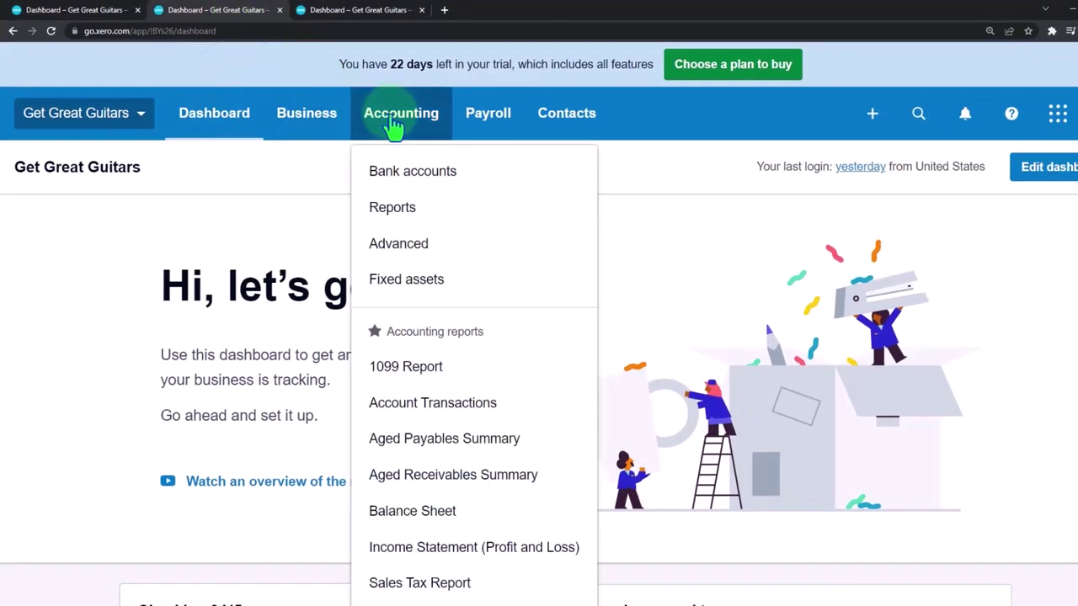
left_click(476, 518)
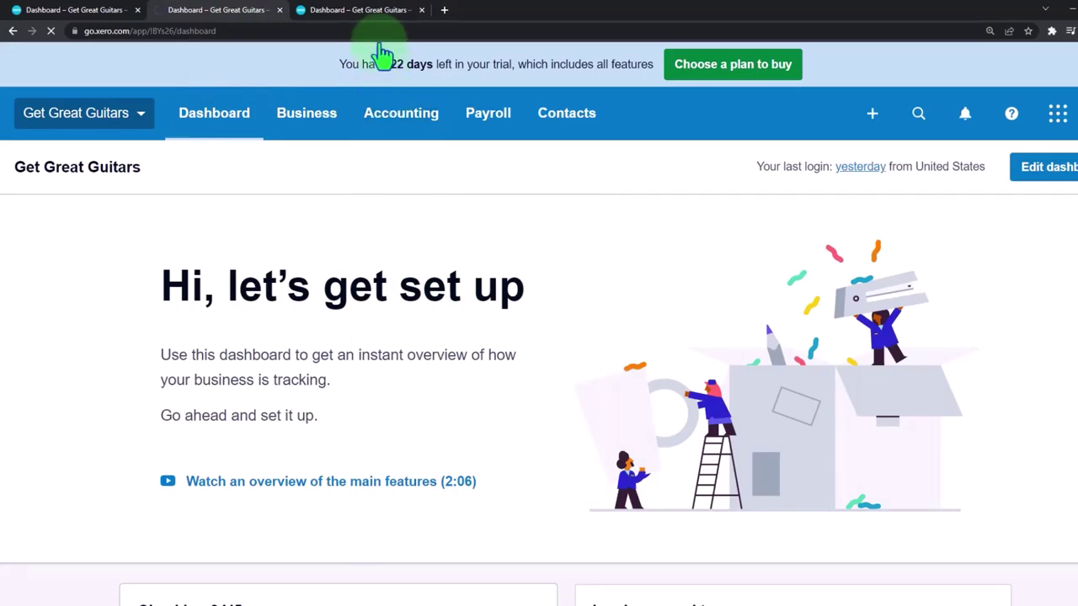
left_click(373, 12)
left_click(401, 118)
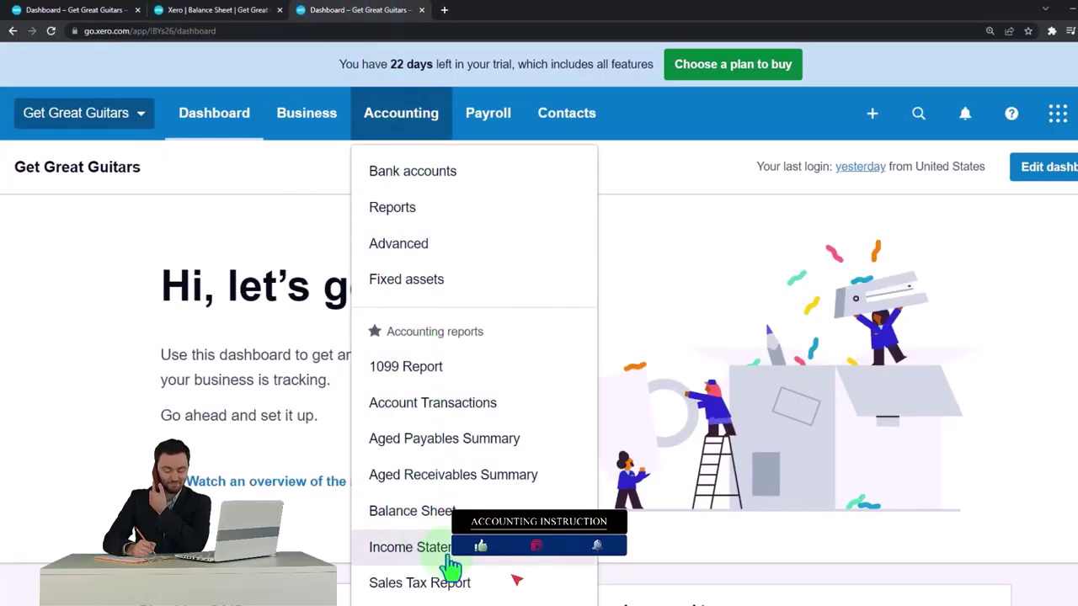
left_click(516, 551)
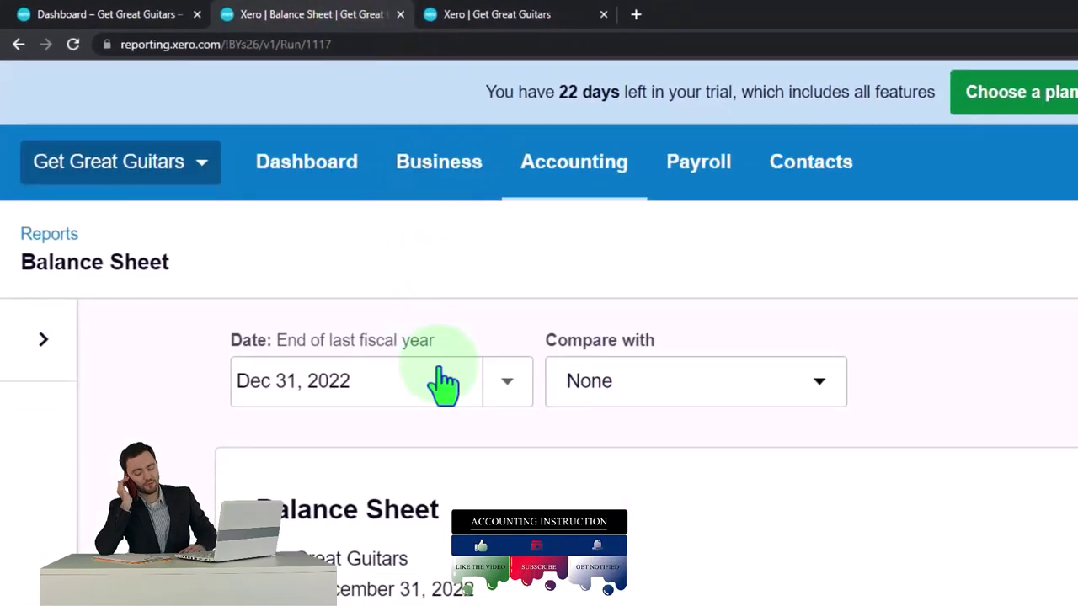
Step: Set the Balance Sheet date to Dec 31, 2023 and refresh the report
left_click(540, 406)
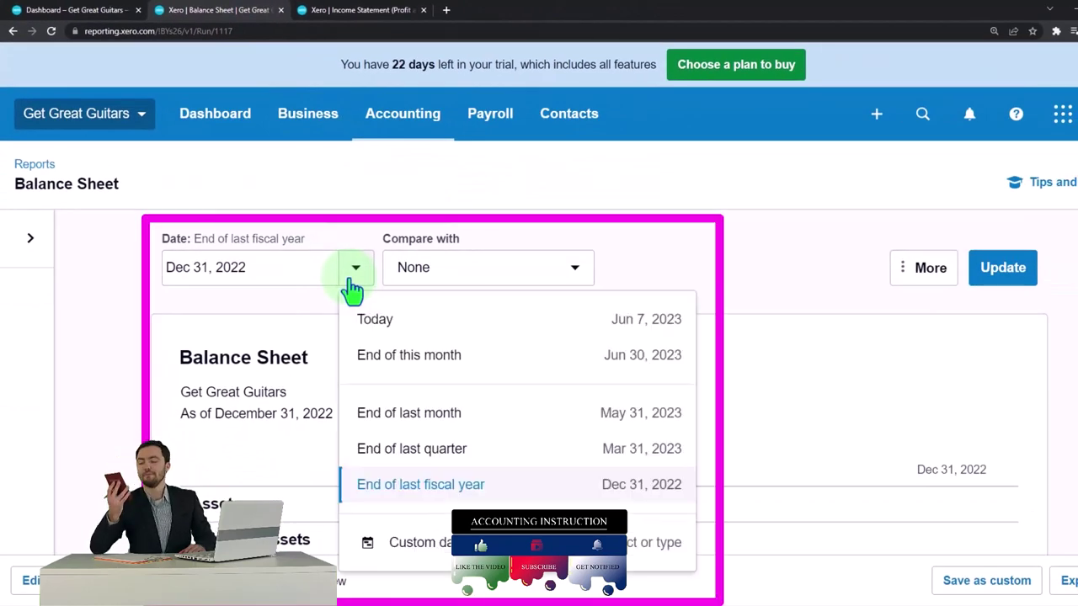
left_click(413, 542)
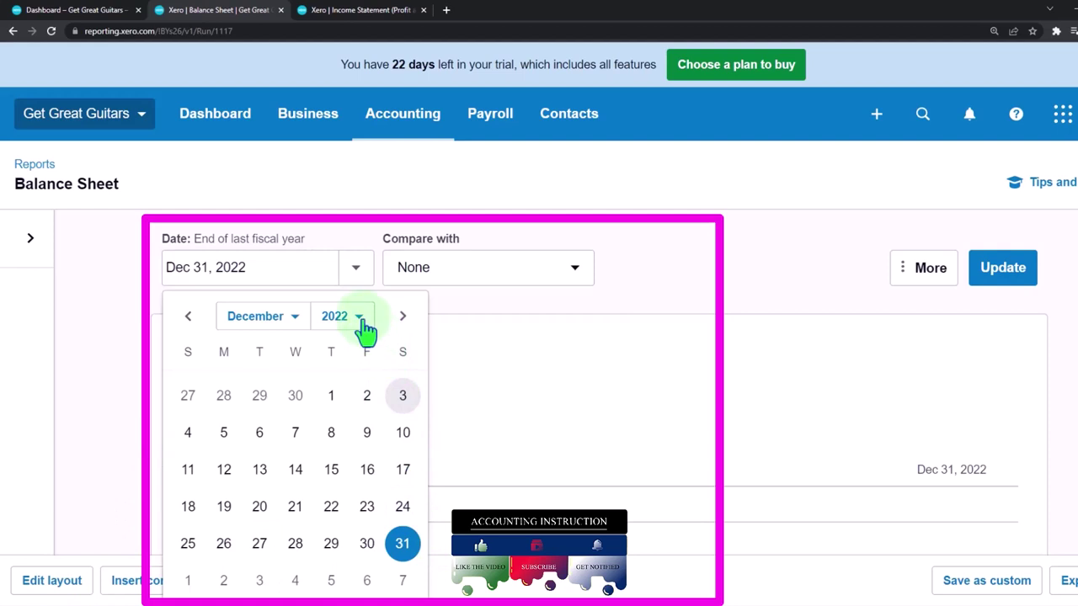
left_click(358, 317)
left_click(337, 177)
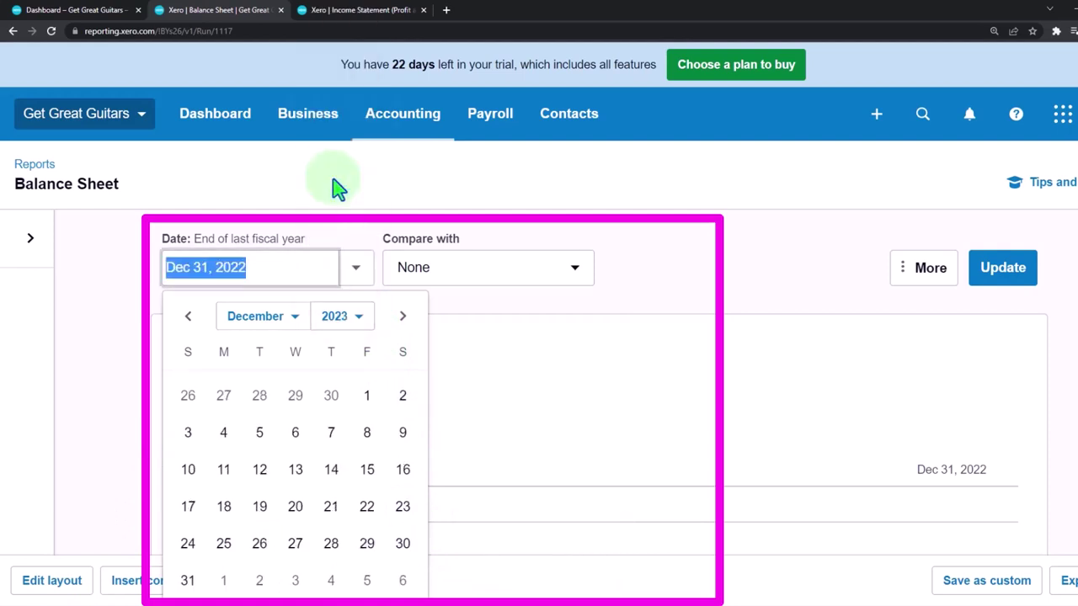
left_click(191, 581)
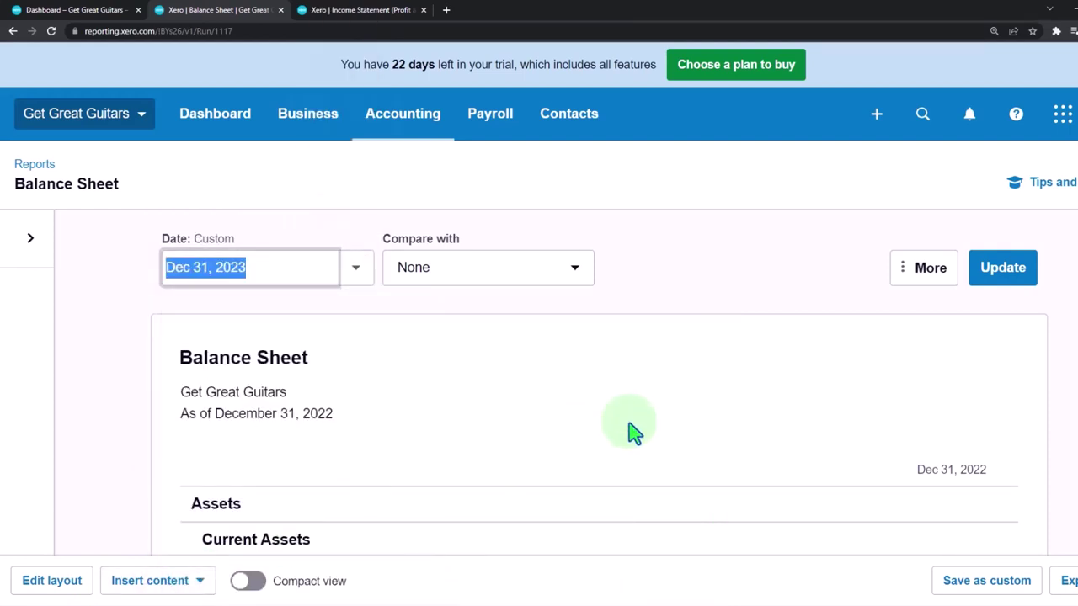
left_click(1006, 276)
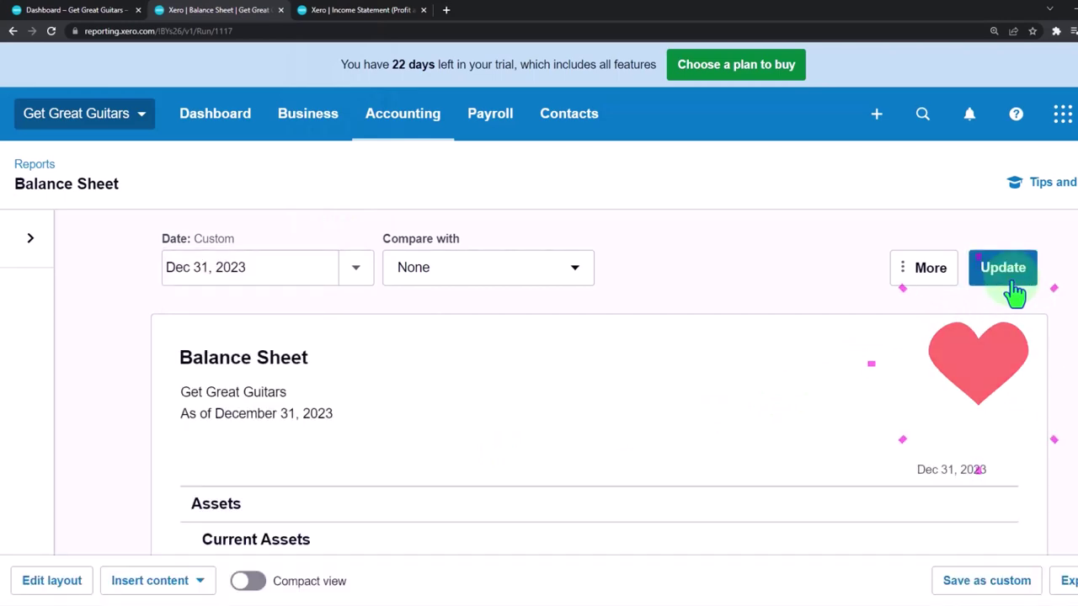
Step: Check the Income Statement's date range and examine the current assets on the Balance Sheet
left_click(388, 12)
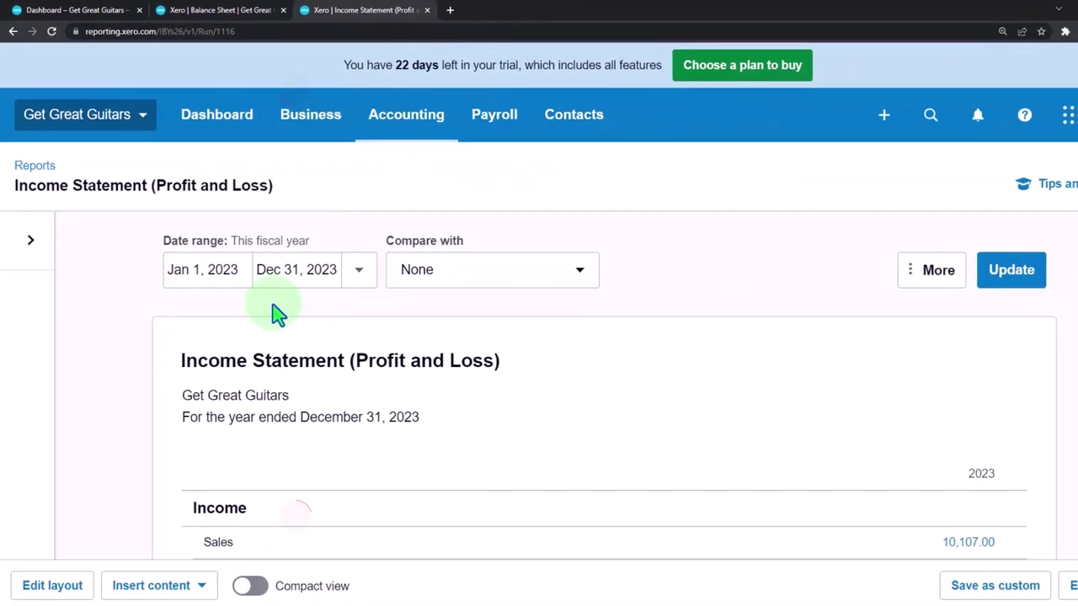
left_click(109, 12)
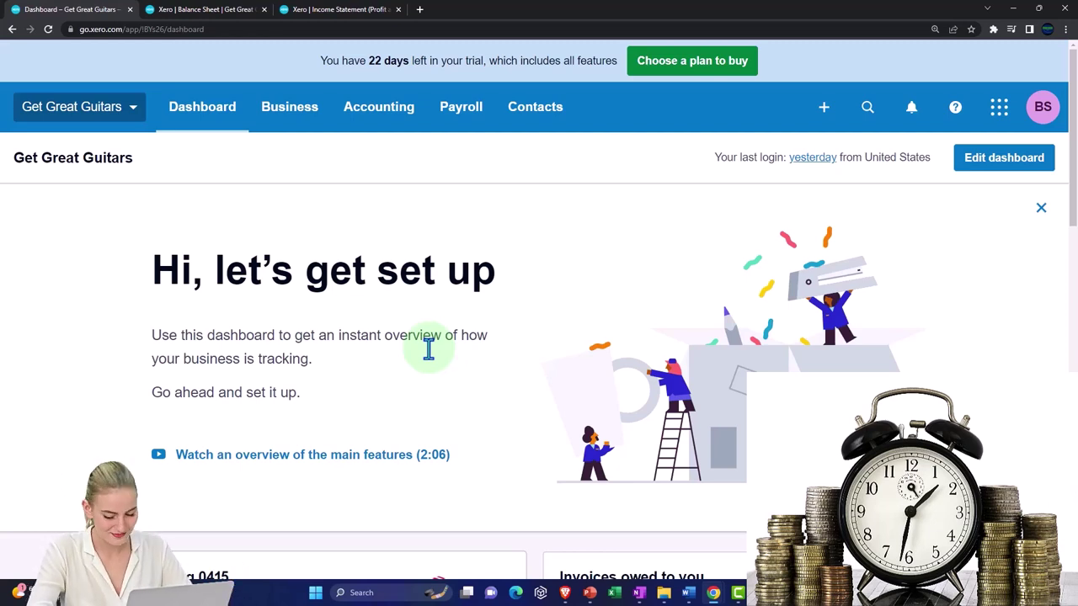
left_click(233, 17)
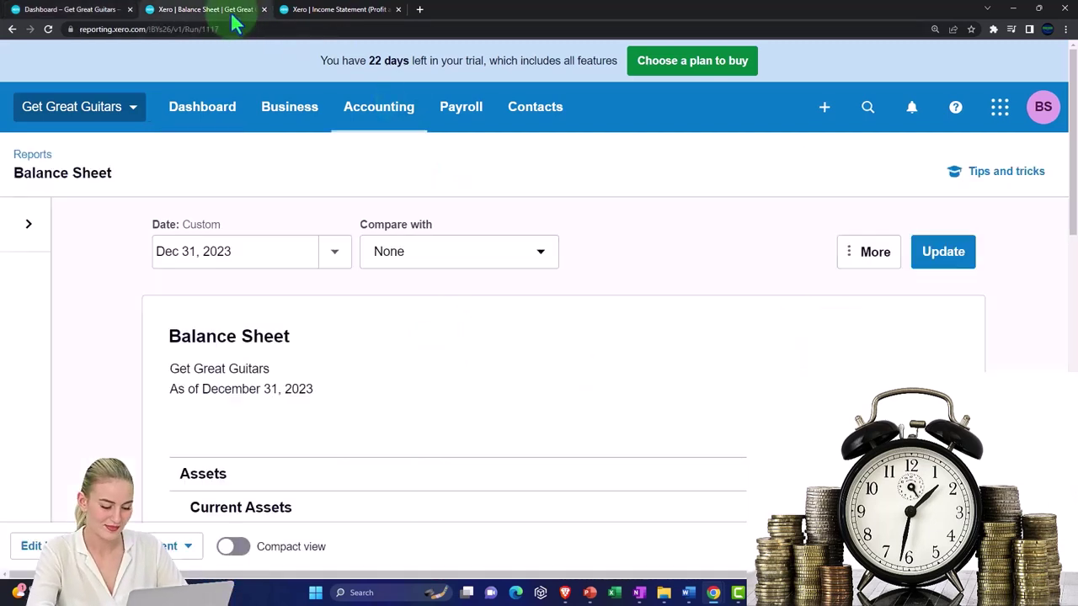
scroll(566, 349, "down", 3)
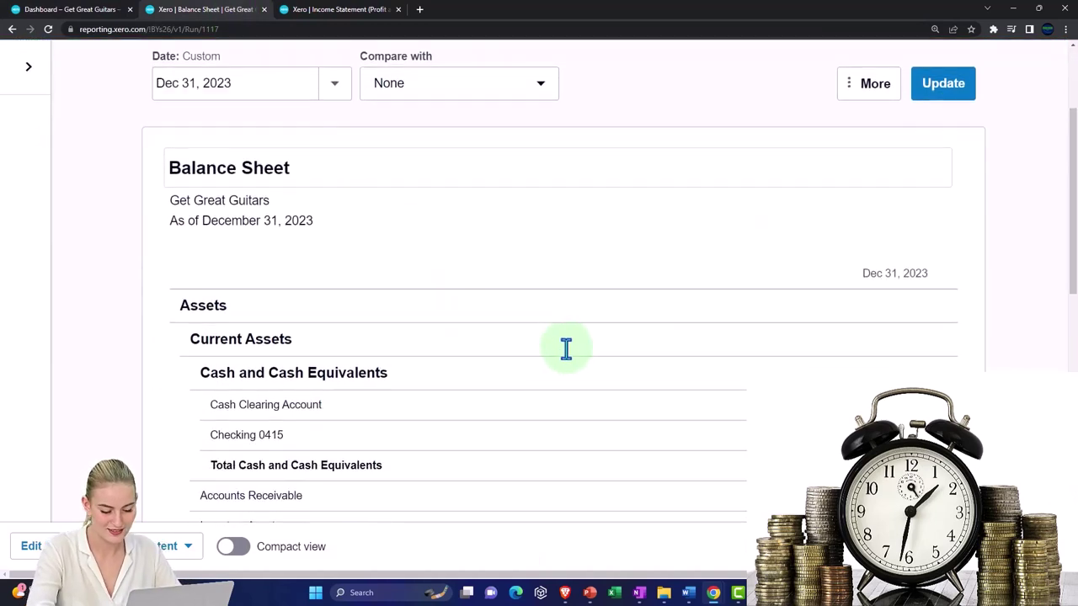
scroll(566, 349, "down", 1)
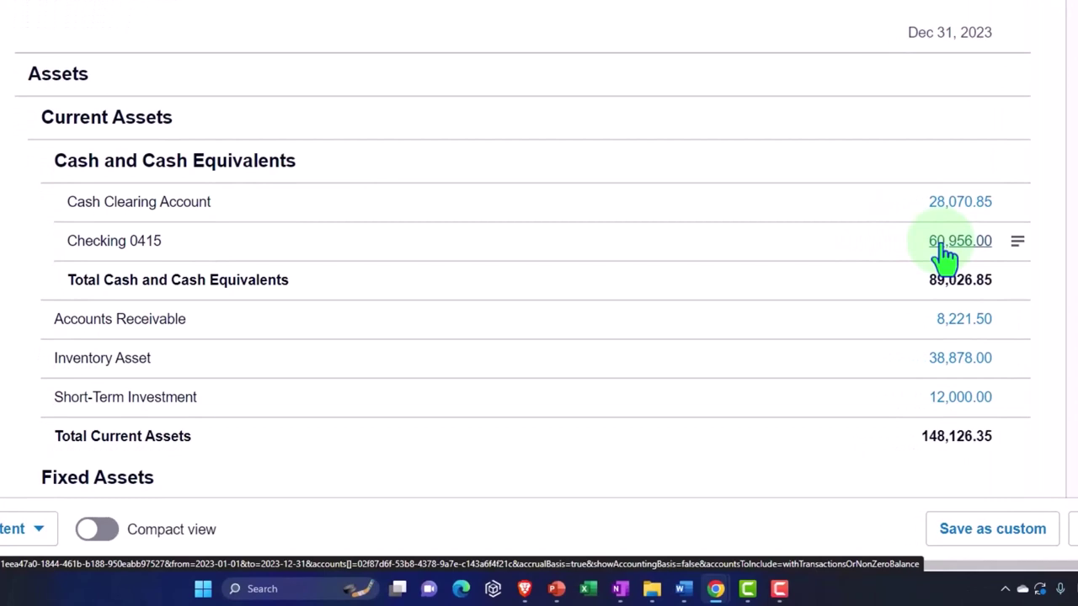
Step: Switch to OneNote to examine the customer cycle in the accounting flowchart, and return to the browser
left_click(619, 588)
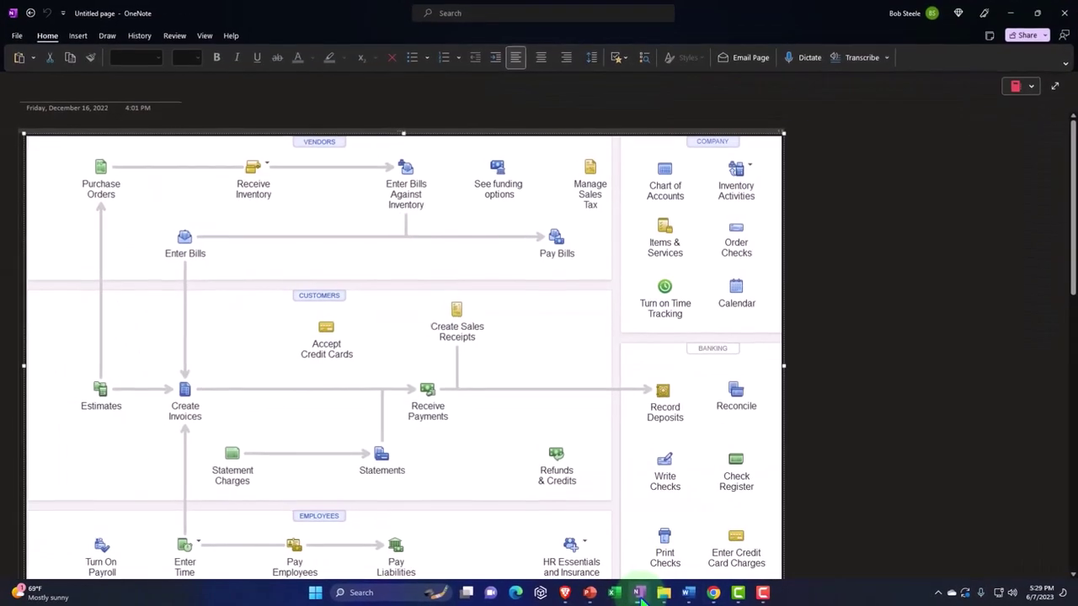
left_click(421, 346)
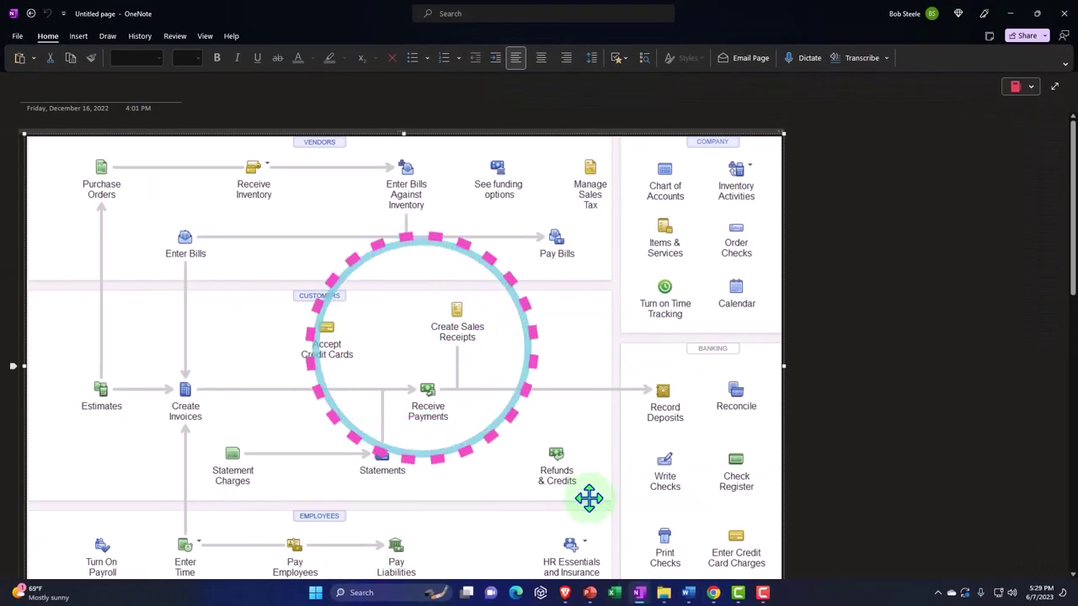
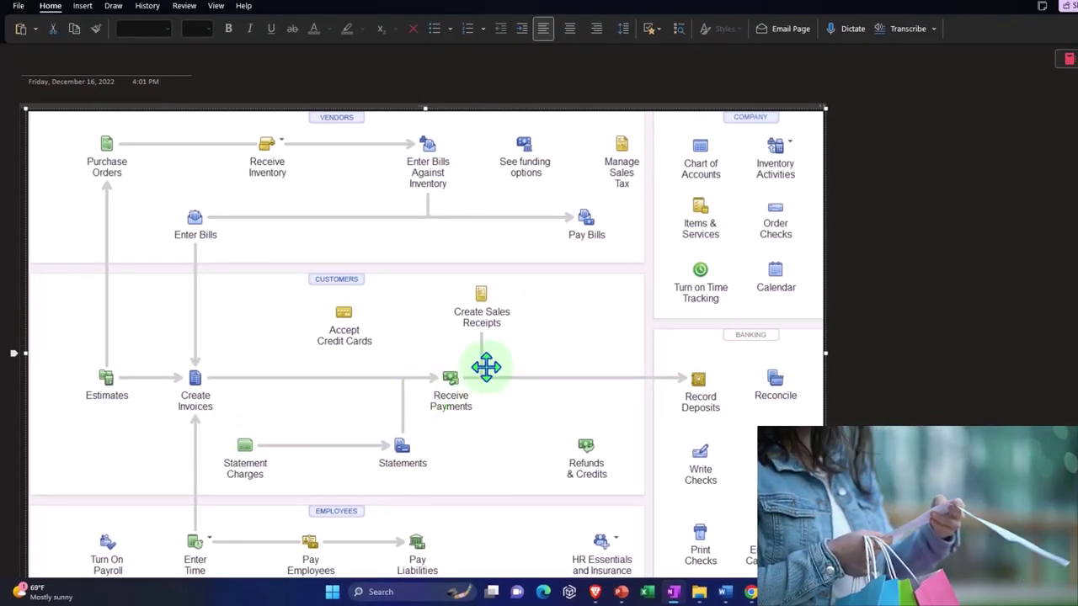
left_click(1062, 4)
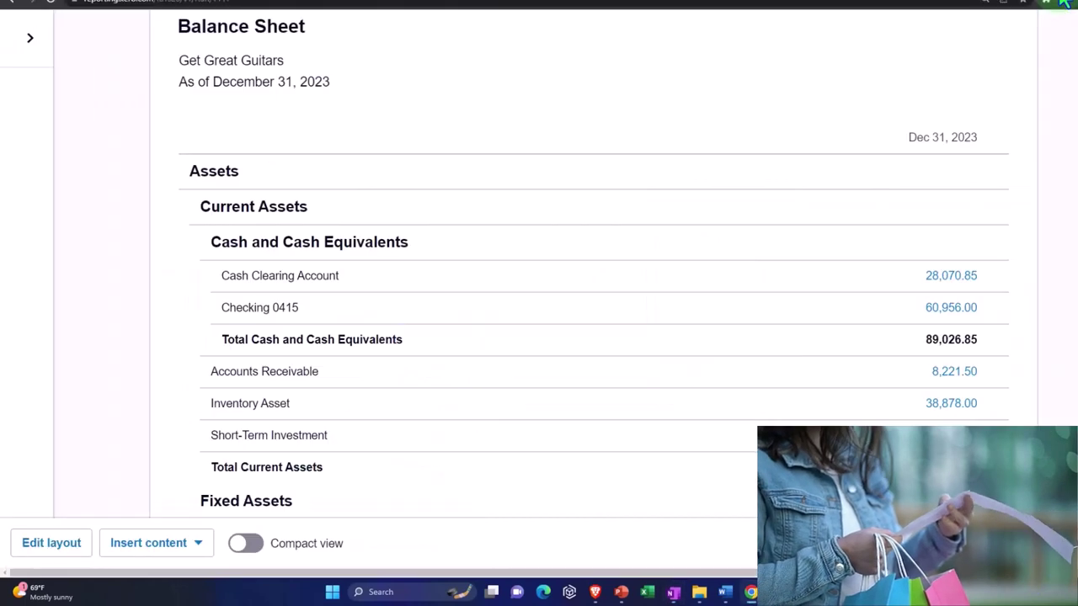
Step: From the dashboard, open the sales invoices list and show only the invoices awaiting payment
left_click(88, 10)
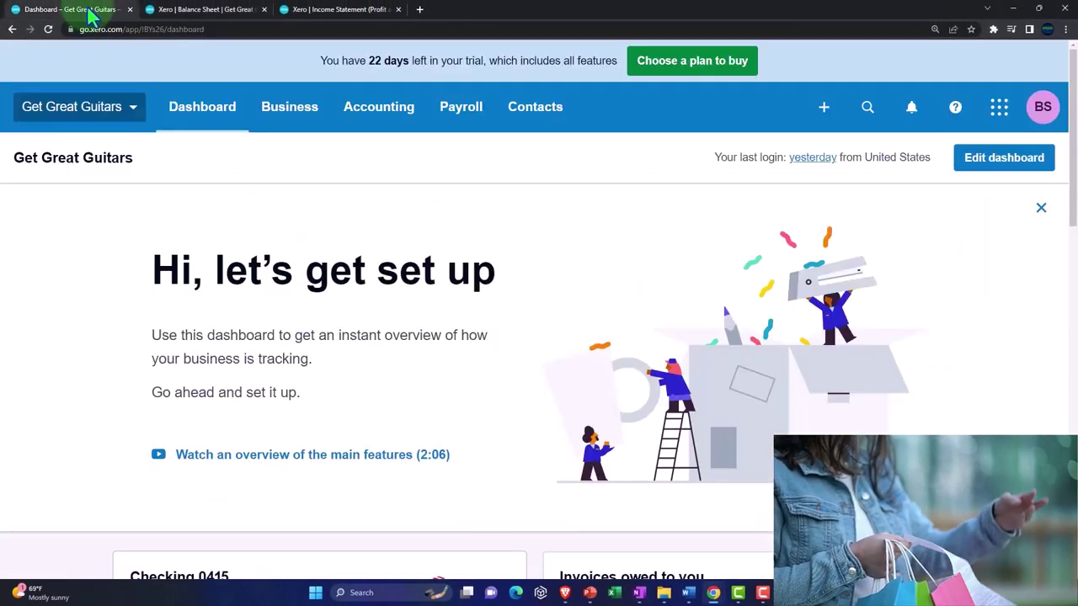
left_click(290, 127)
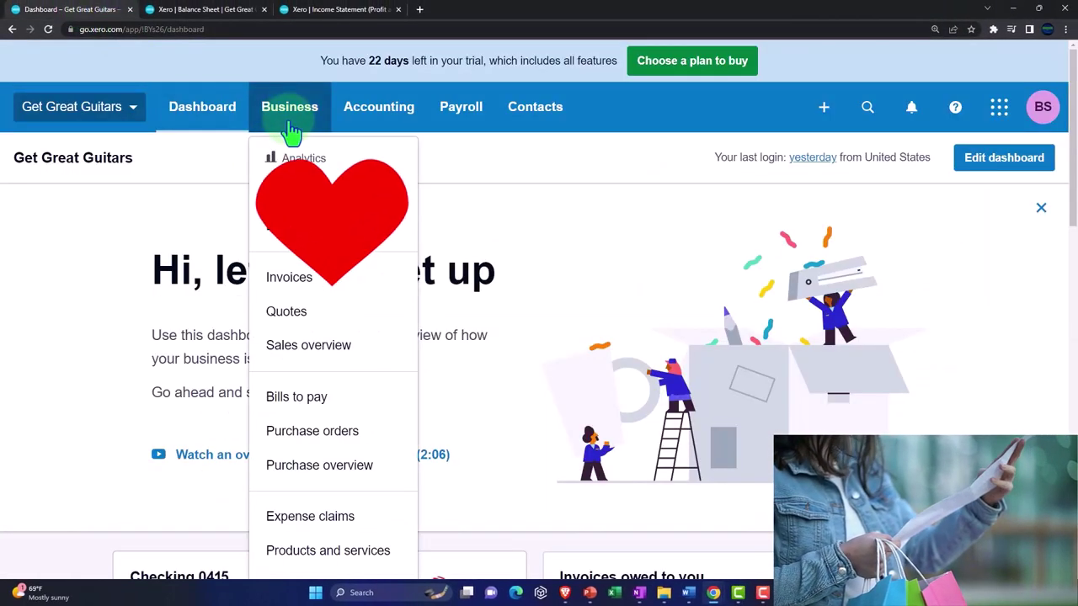
left_click(299, 282)
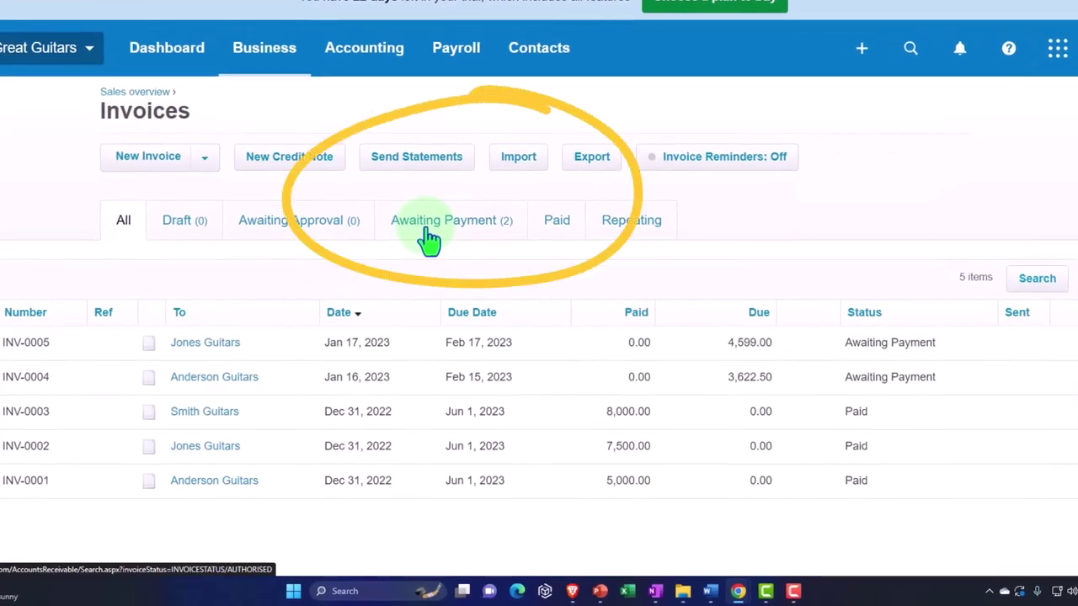
left_click(427, 232)
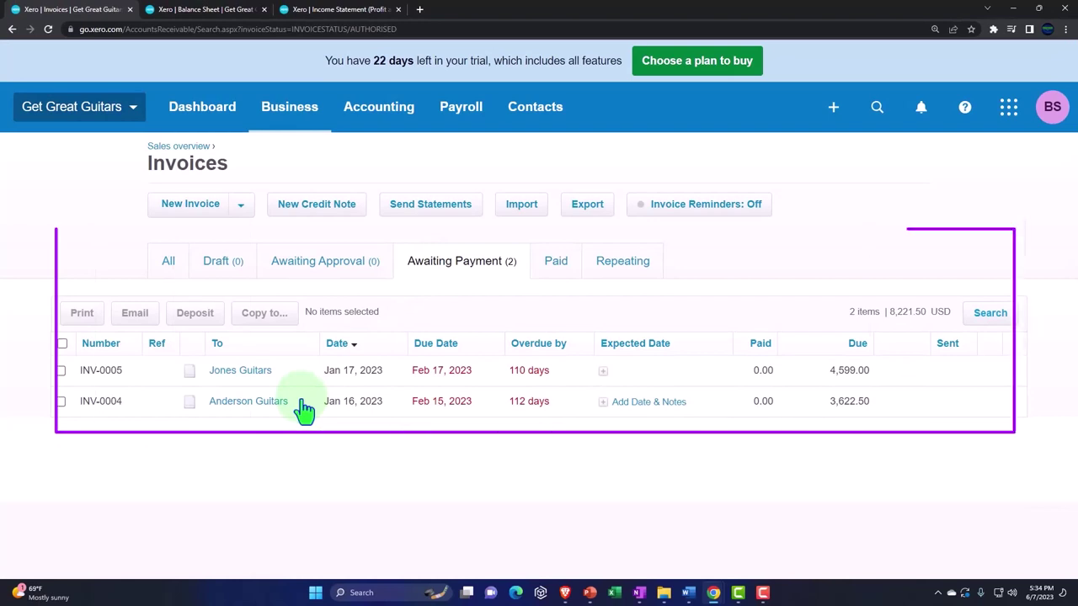
Step: Select both the Jones Guitars and Anderson Guitars invoices awaiting payment, and clear the selection
left_click(61, 372)
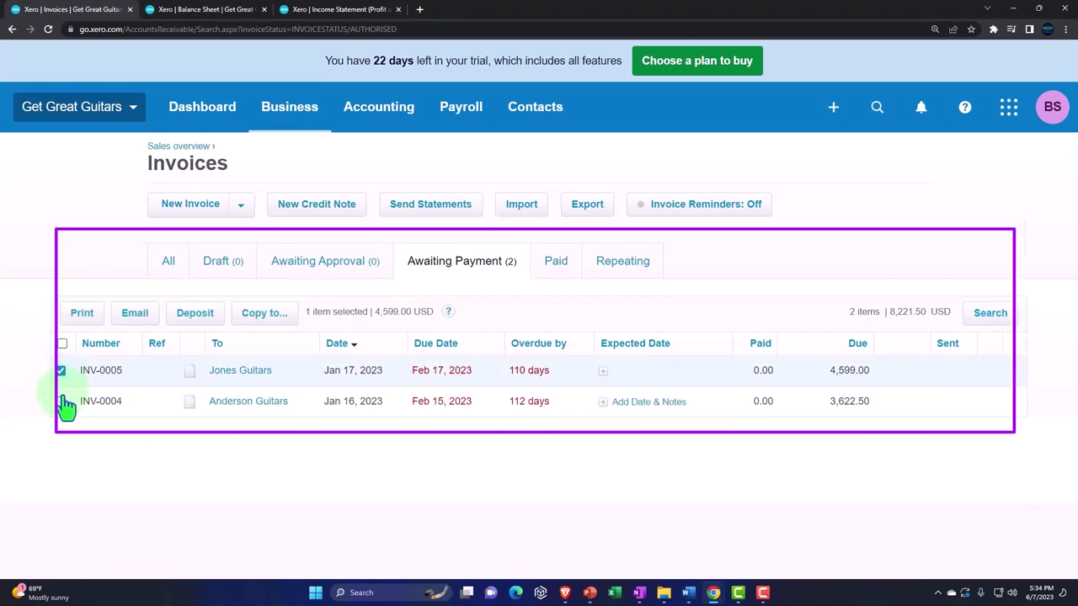
left_click(62, 401)
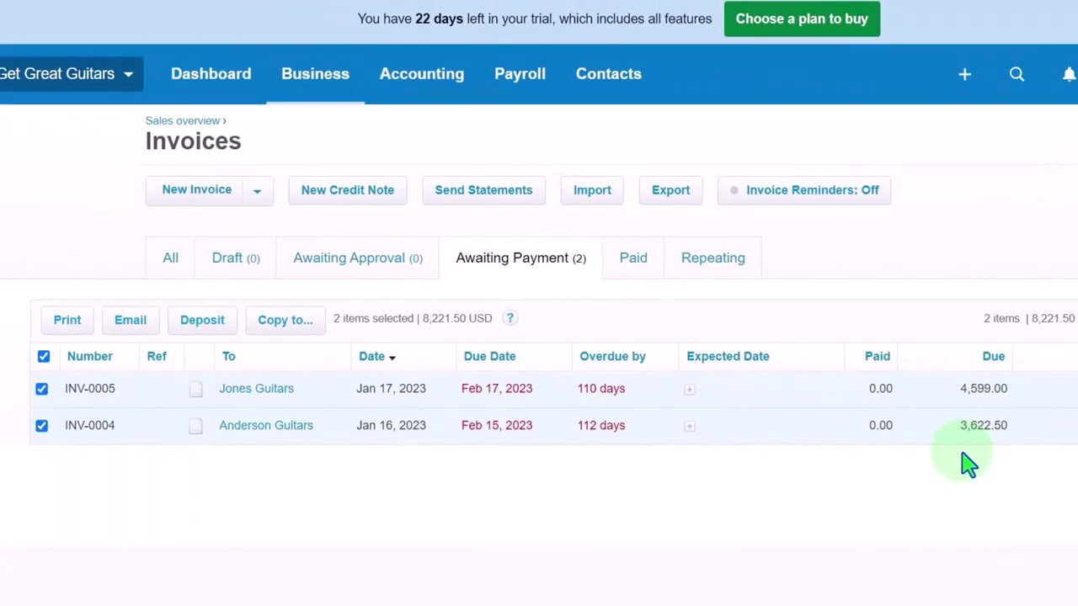
left_click(43, 357)
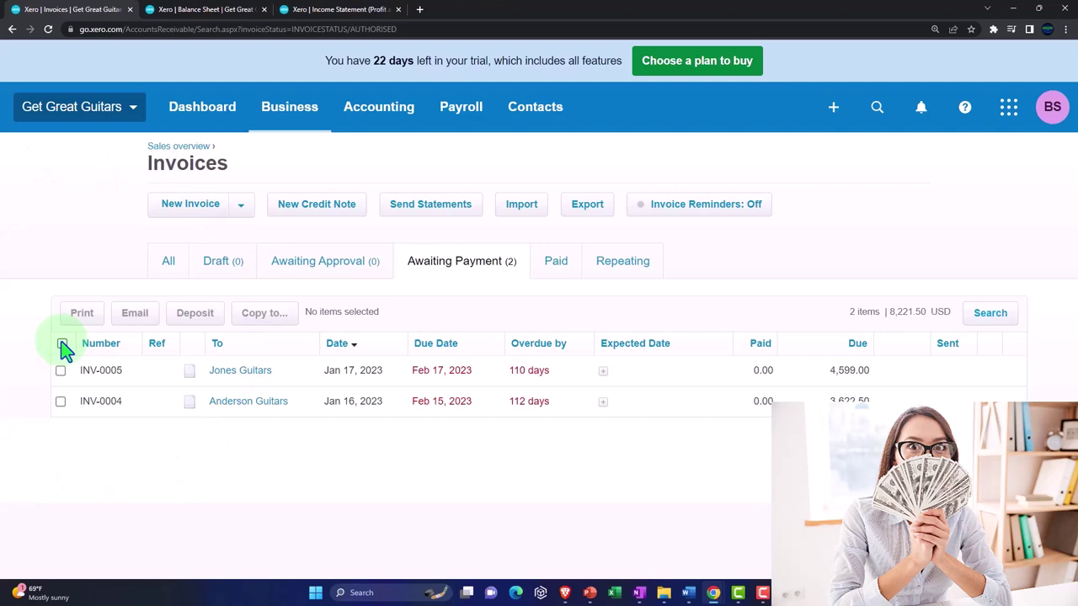
Step: Examine the income and cost of goods sold sections of the Income Statement
left_click(303, 9)
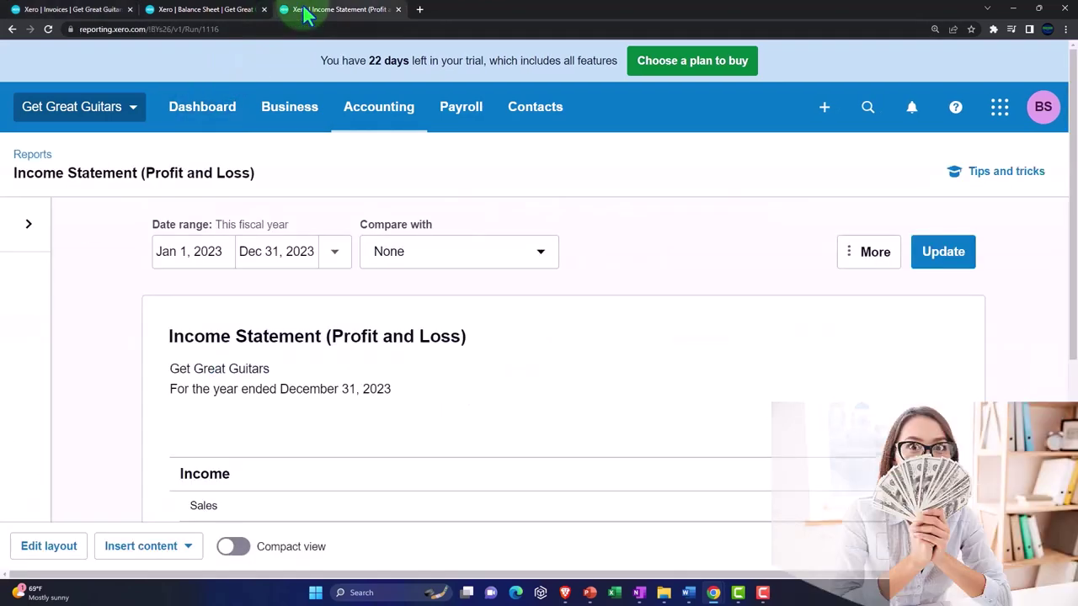
scroll(375, 320, "down", 3)
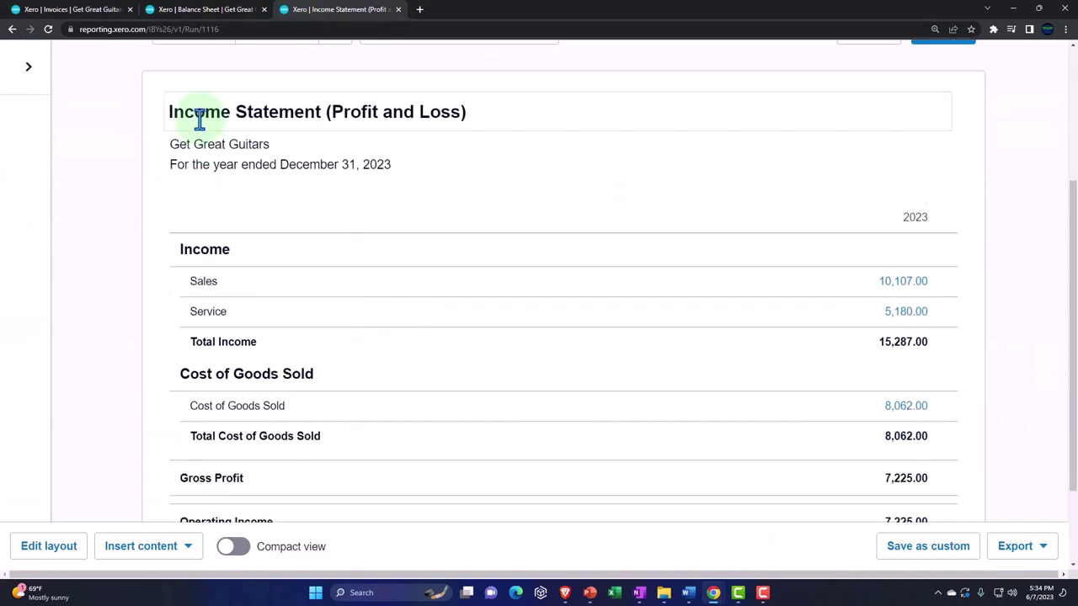
Step: Review the Balance Sheet's cash accounts, and start a money transfer from the Cash Clearing Account to the Checking account
left_click(208, 12)
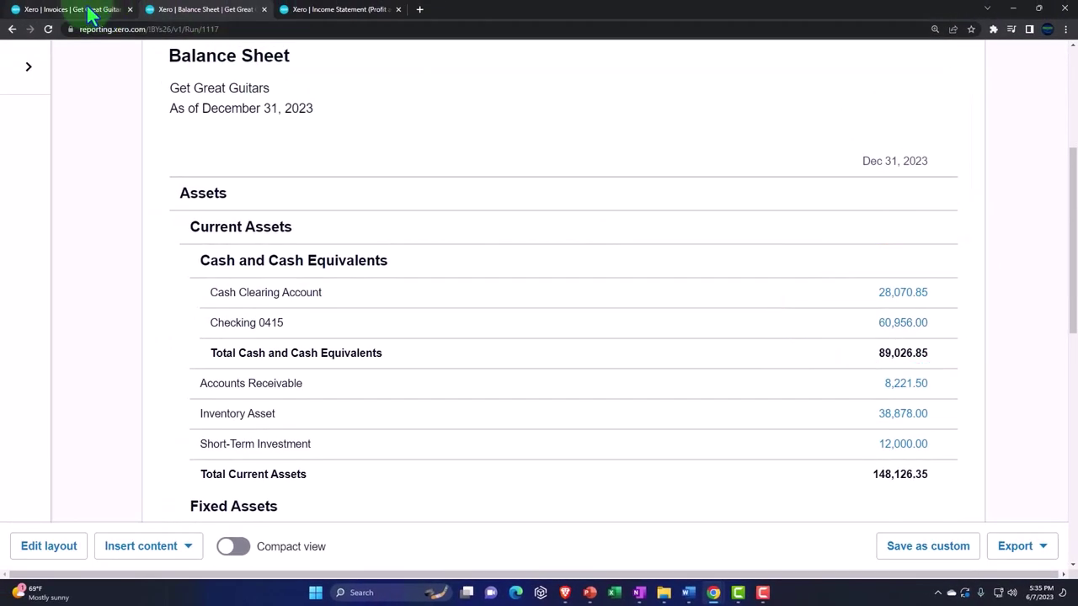
left_click(91, 13)
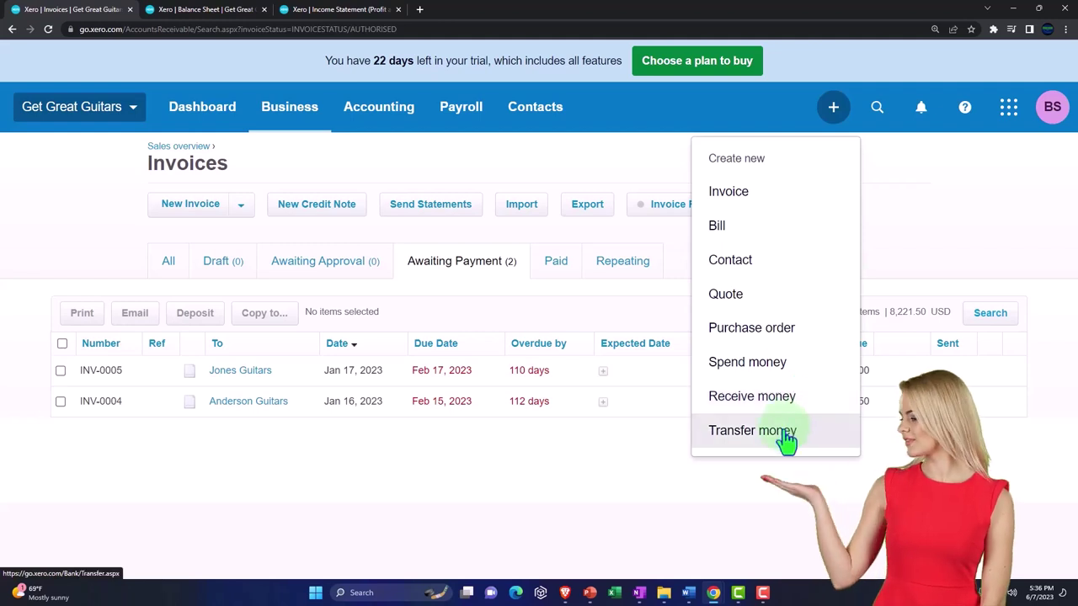
left_click(785, 438)
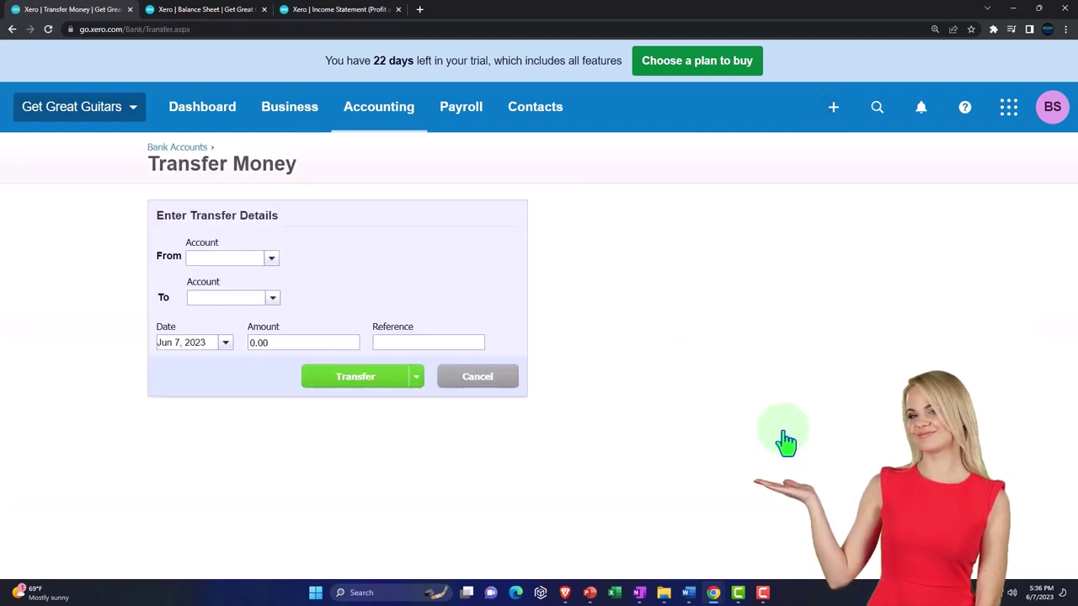
left_click(271, 260)
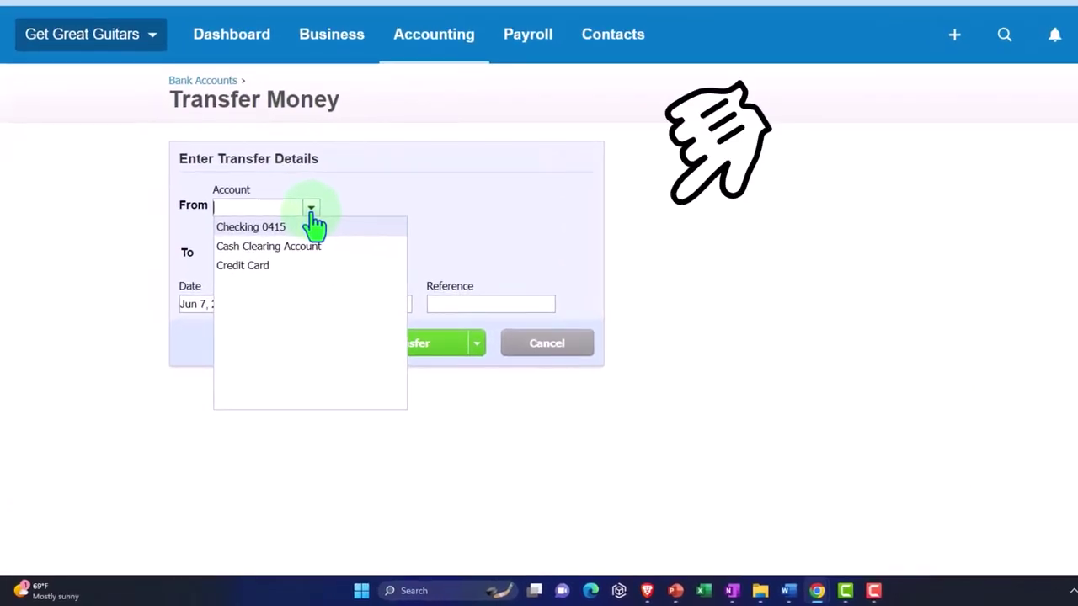
left_click(303, 253)
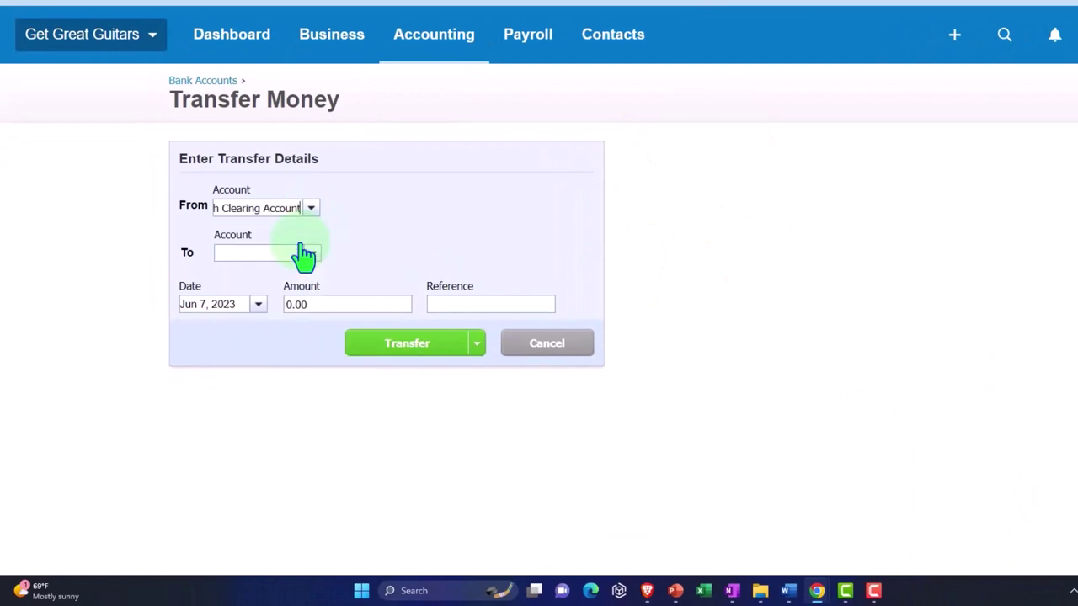
left_click(311, 257)
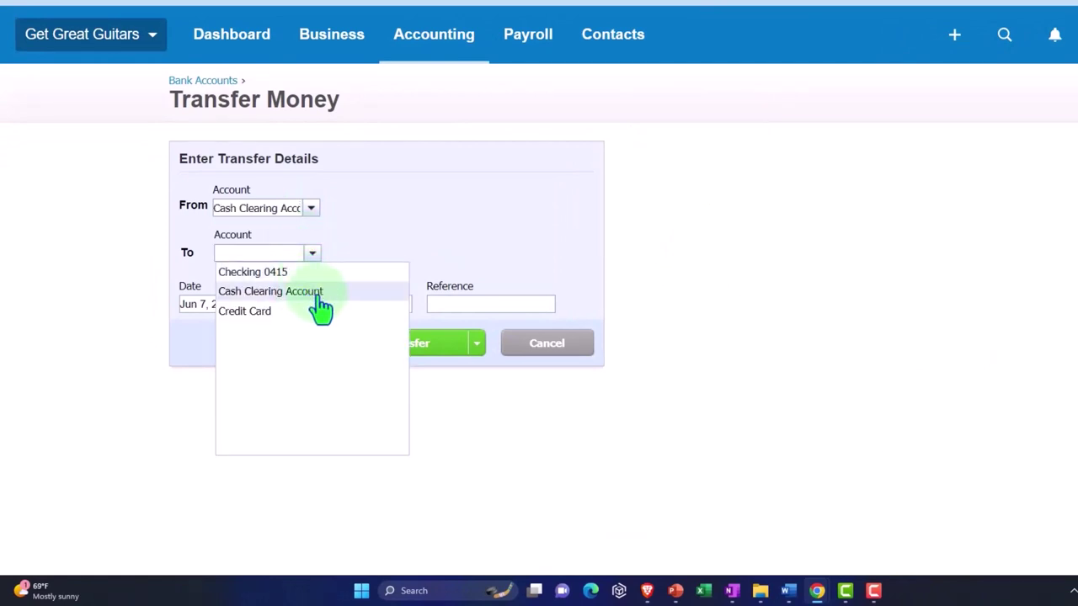
left_click(303, 273)
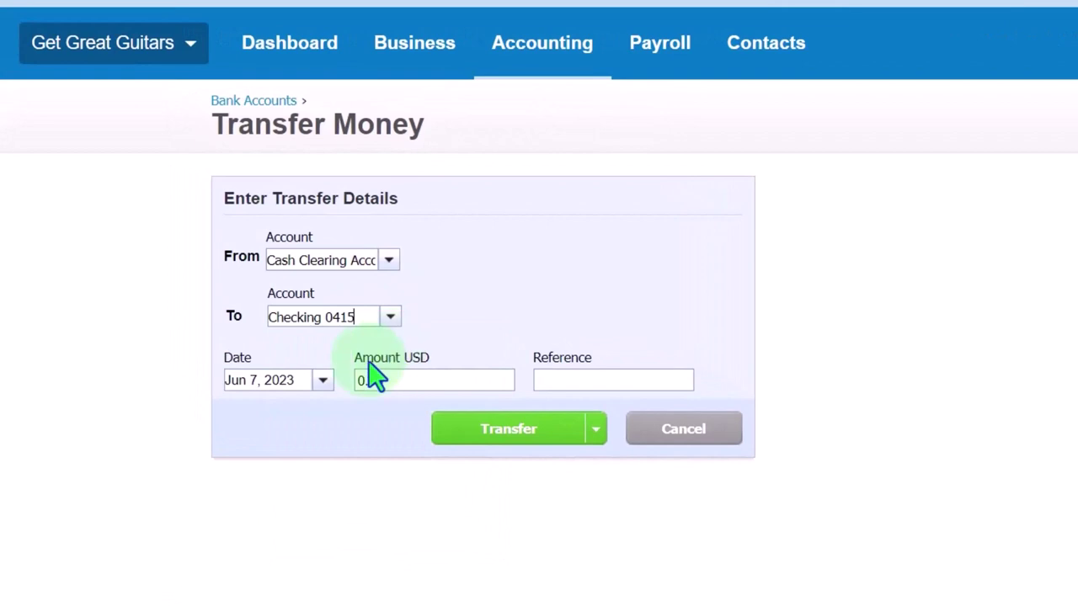
Step: Set the transfer date to Jan 19, 2023
left_click(324, 382)
left_click(261, 412)
left_click(261, 412)
left_click(261, 412)
left_click(261, 412)
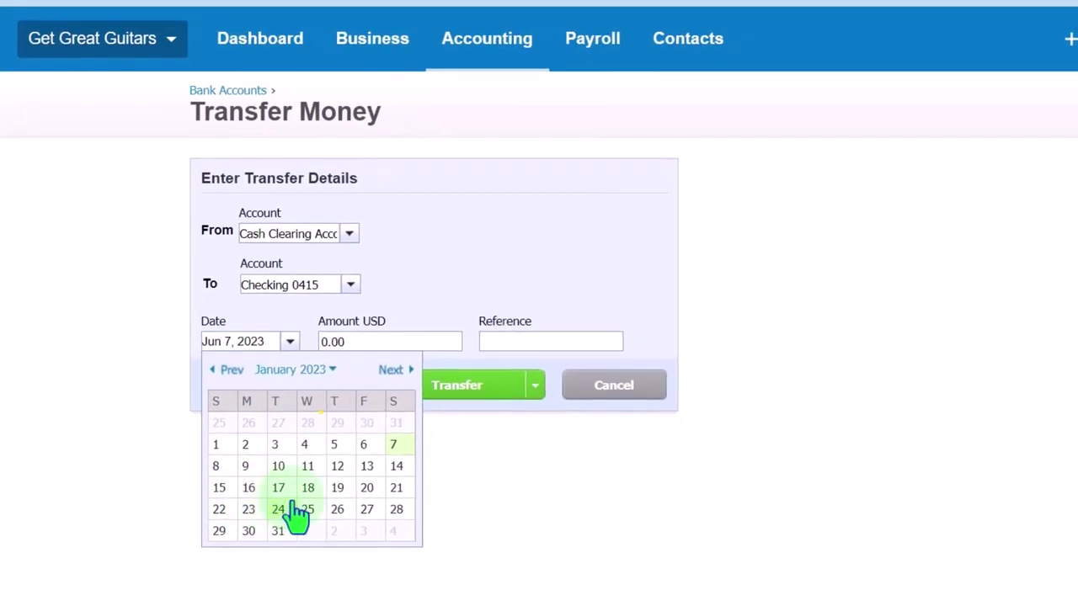
left_click(336, 493)
Step: Enter 7570.85 as the transfer amount and "For sam & String Music" as the reference, and submit the transfer
left_click(373, 344)
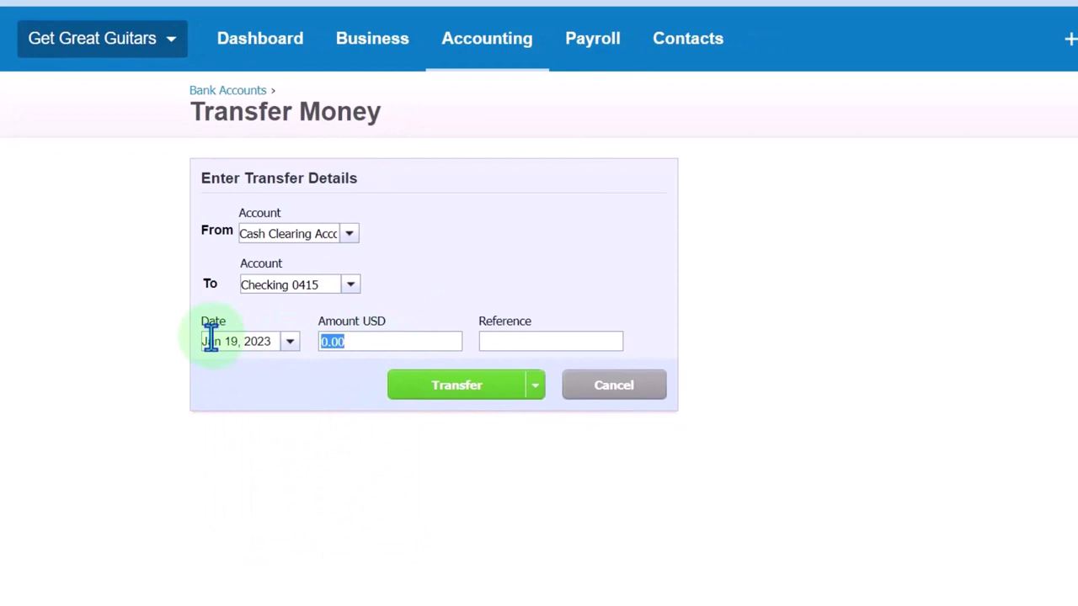
type("7570.85")
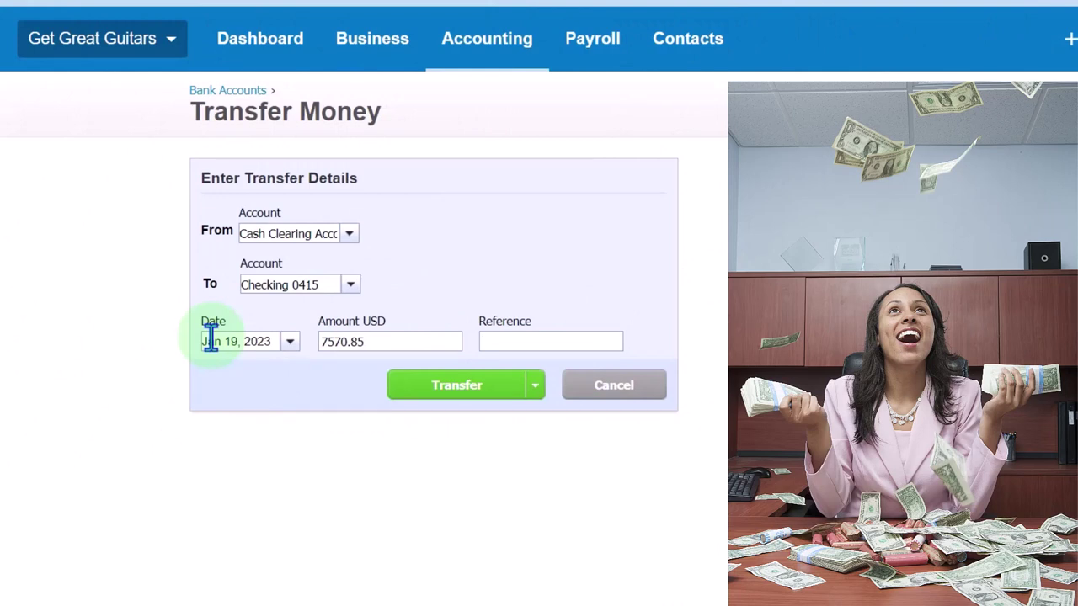
type("For sam")
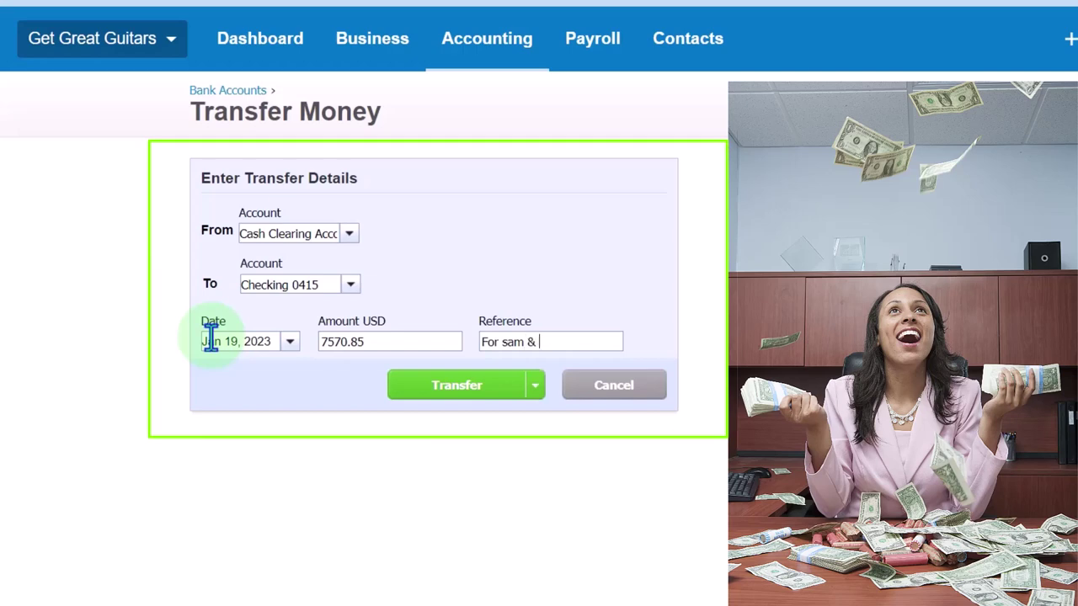
type(" & String Music")
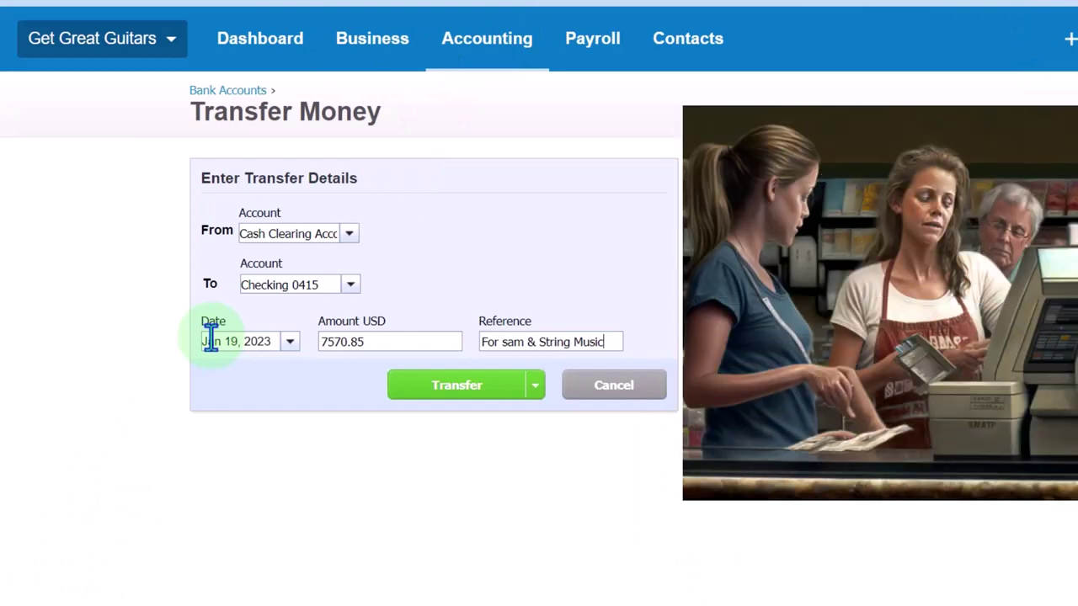
left_click(534, 389)
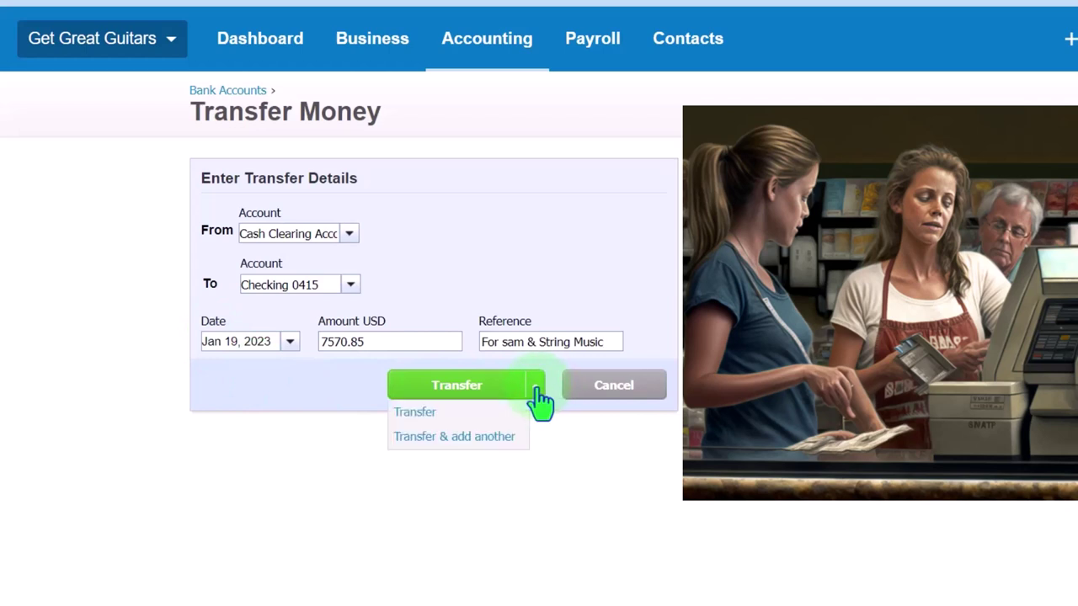
left_click(534, 390)
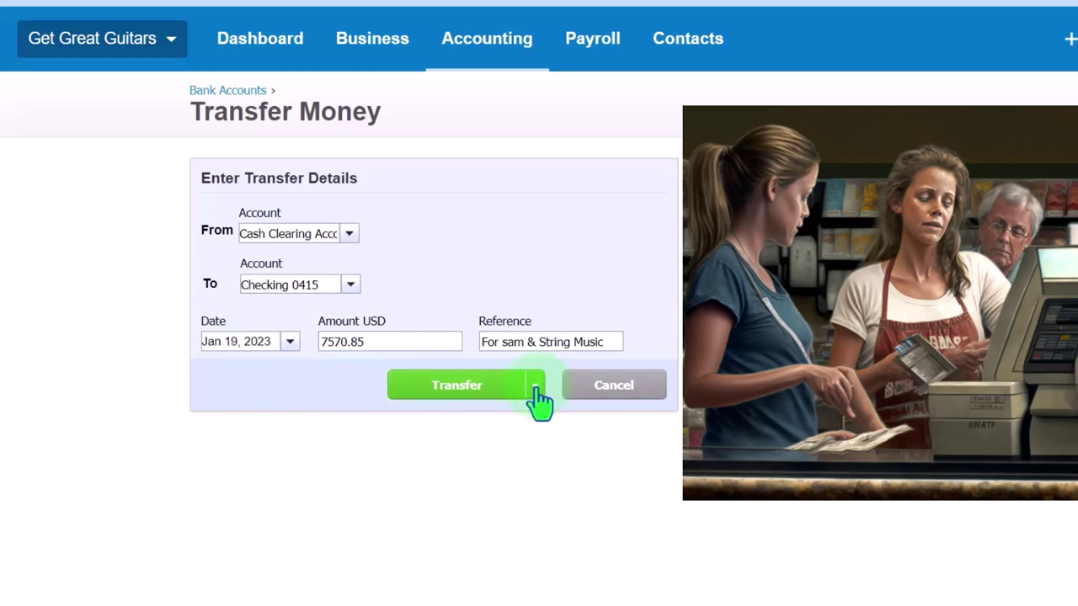
left_click(453, 392)
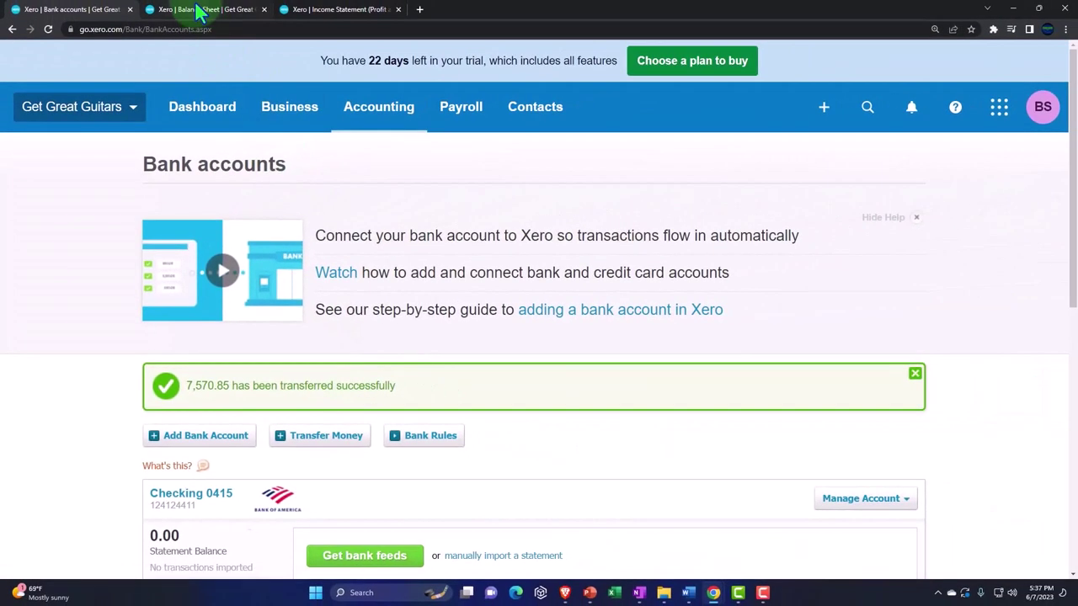
Step: Update the Balance Sheet as of December 31, 2023 and check its cash and cash equivalents section
left_click(200, 9)
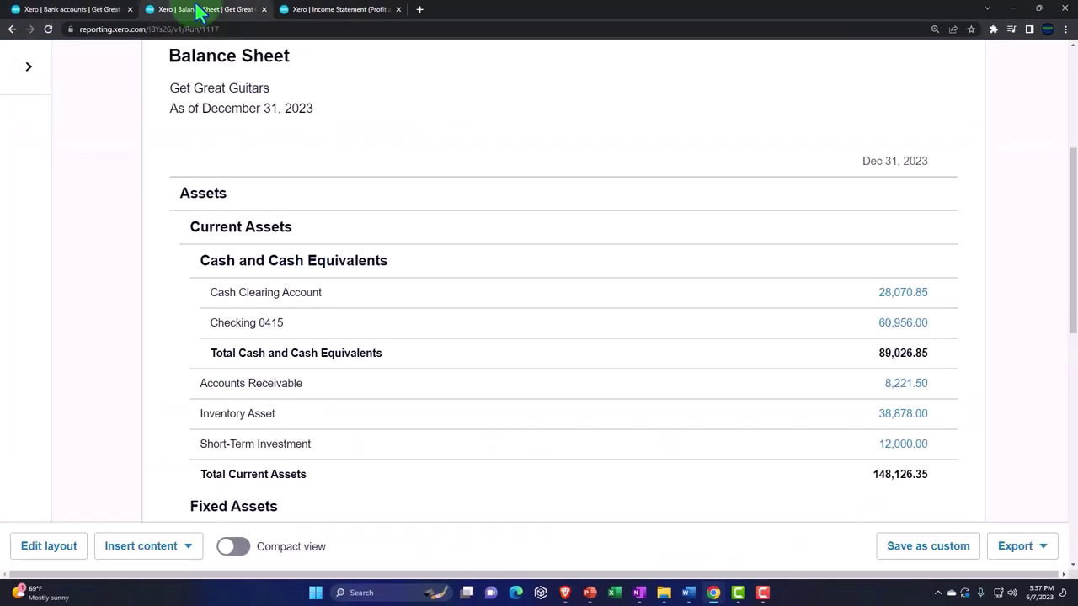
scroll(356, 144, "up", 3)
left_click(942, 251)
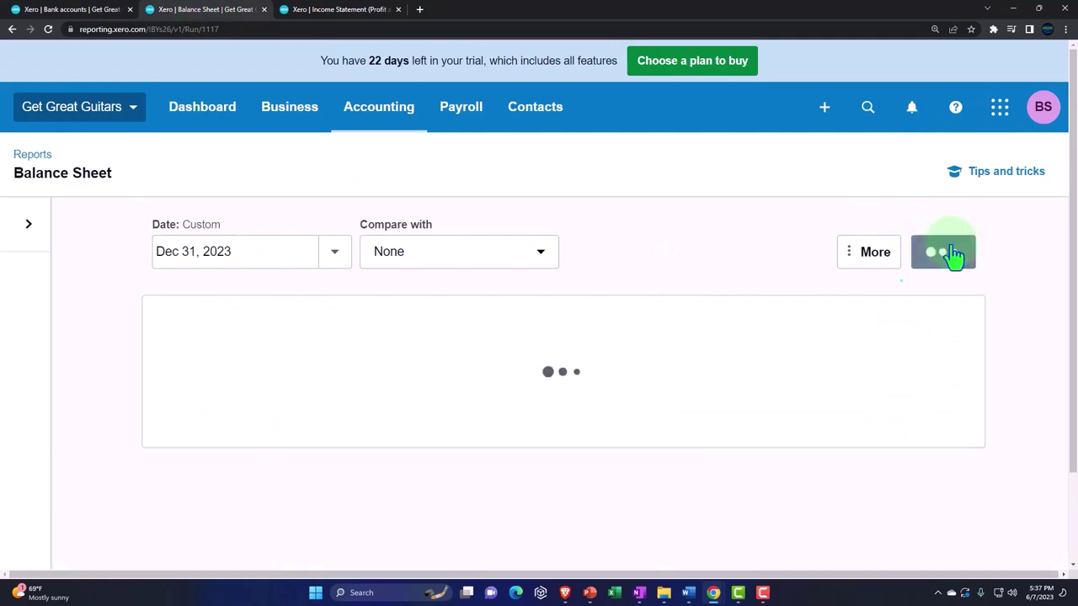
scroll(627, 301, "down", 1)
scroll(632, 301, "down", 2)
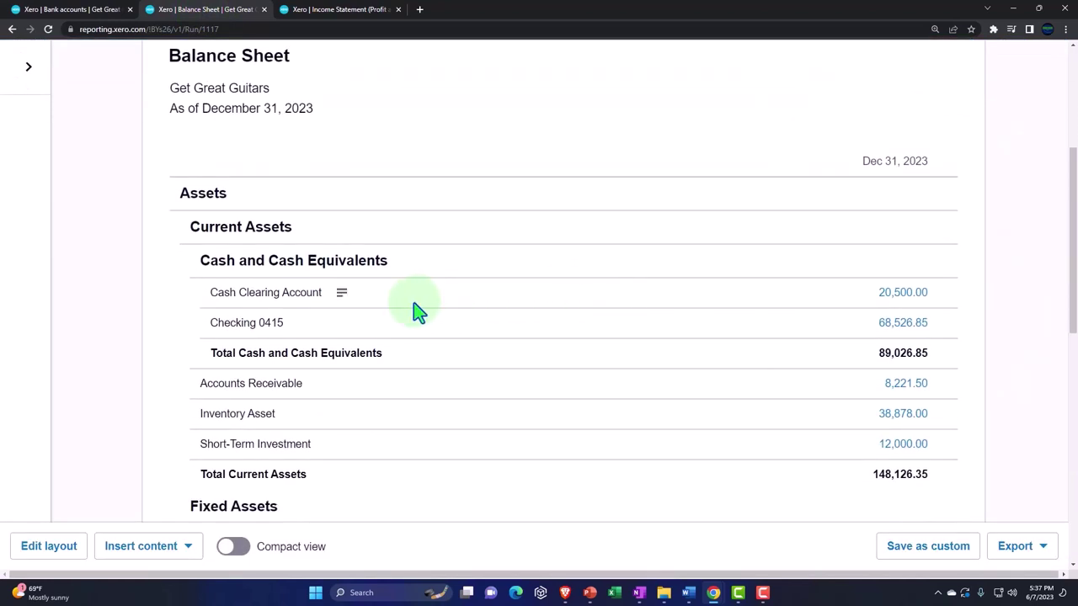
Step: Open the Cash Clearing Account transactions from the Balance Sheet and examine the January 19 bank transfer entry
left_click(894, 309)
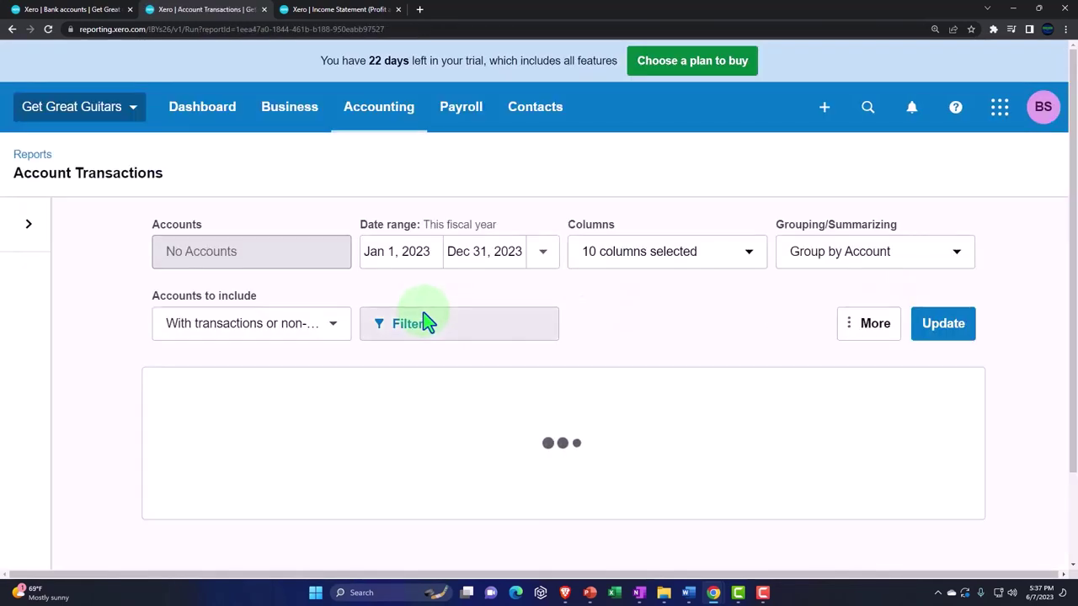
scroll(421, 320, "down", 5)
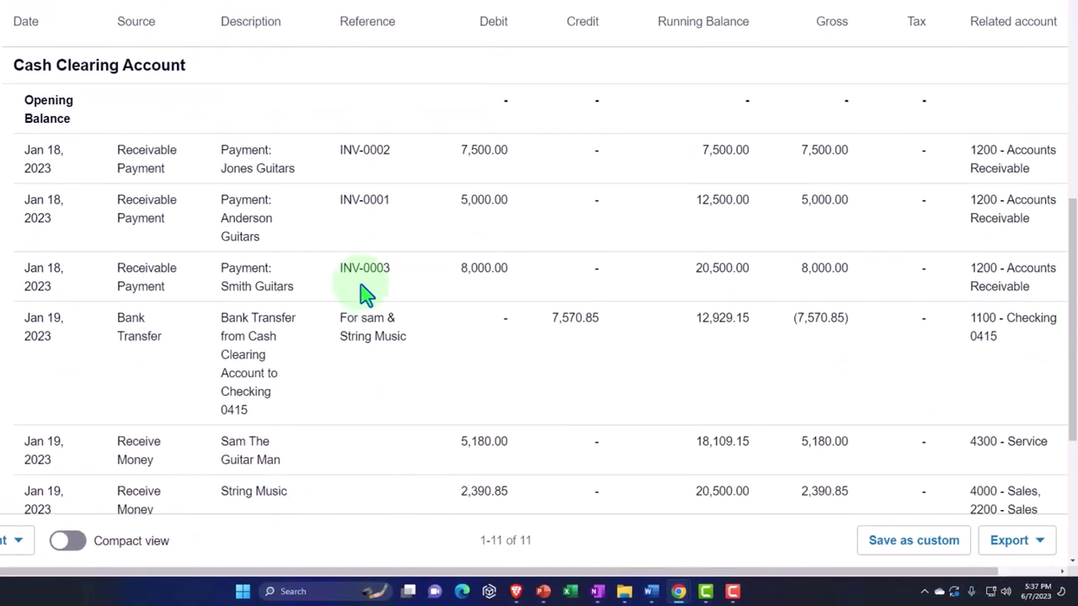
scroll(364, 293, "down", 3)
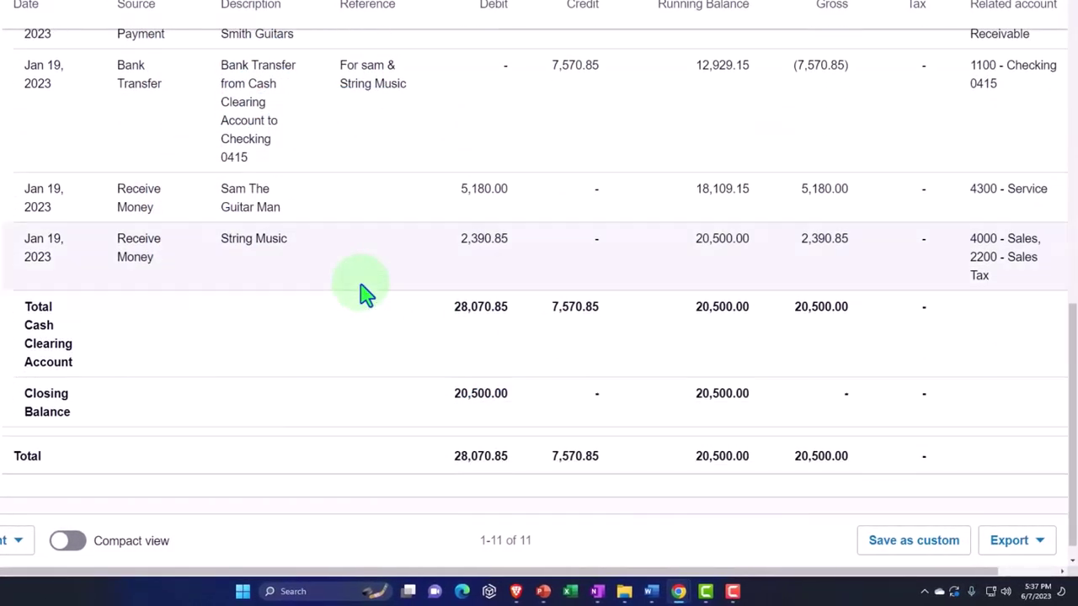
scroll(362, 303, "up", 1)
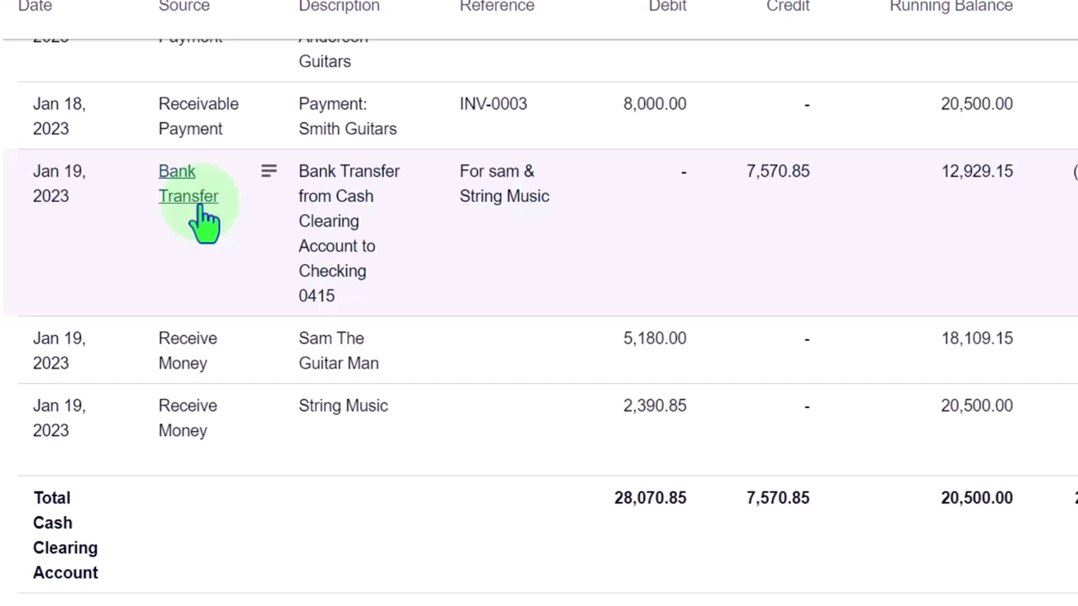
left_click(204, 221)
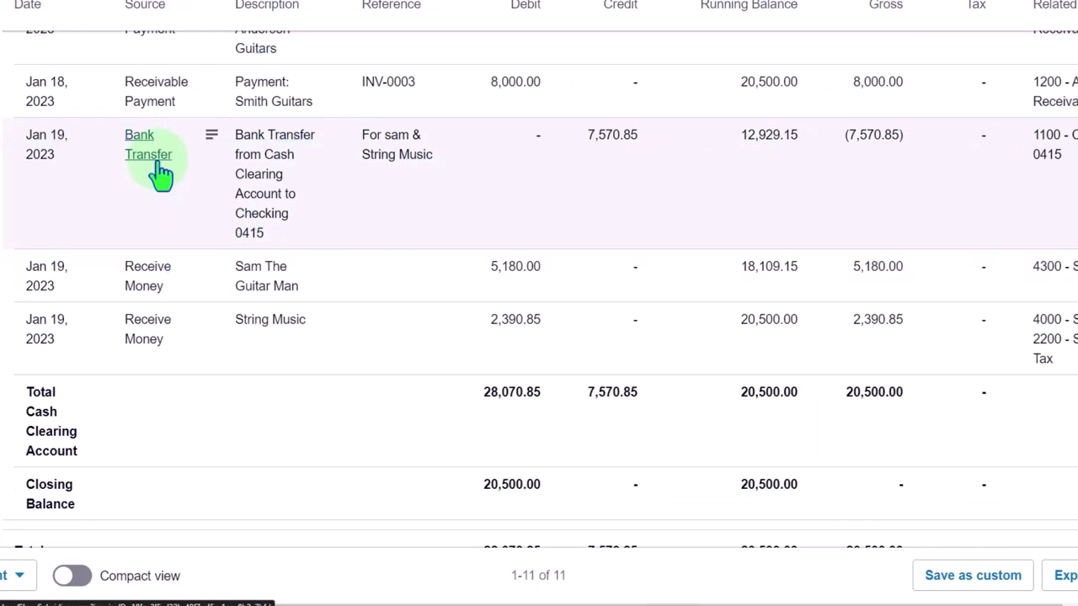
scroll(160, 174, "up", 3)
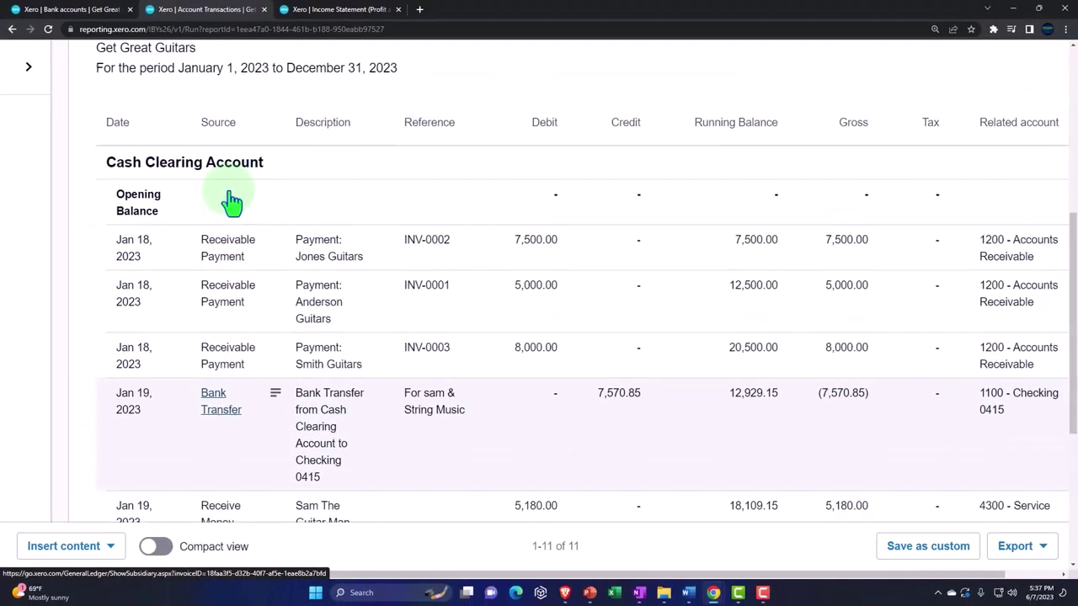
left_click(219, 413)
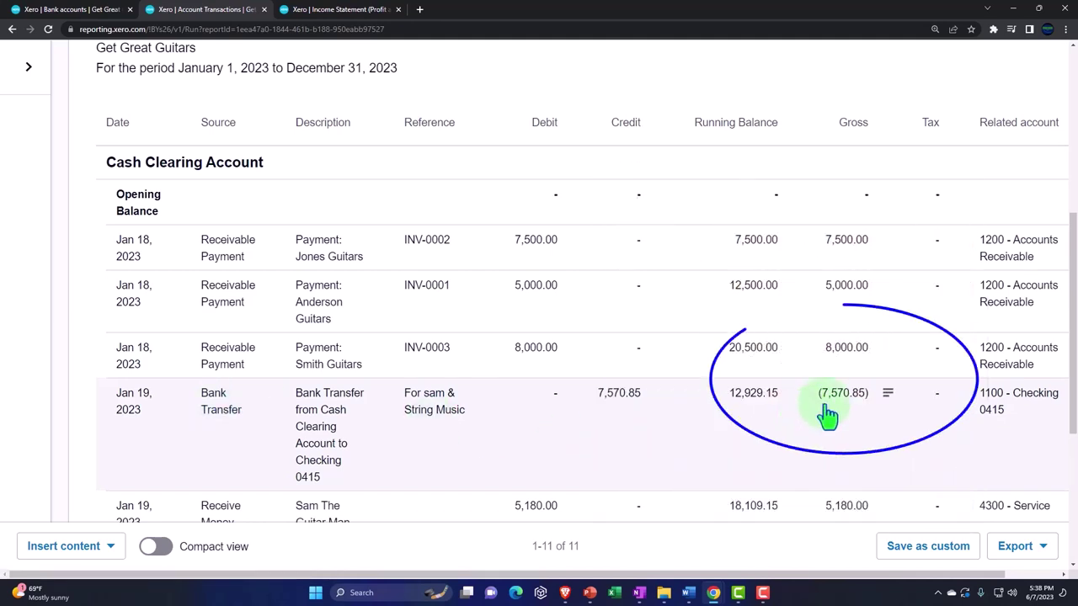
Step: Examine the Source filter options for the Cash Clearing Account transactions report, and close the filter without applying anything
scroll(828, 413, "up", 5)
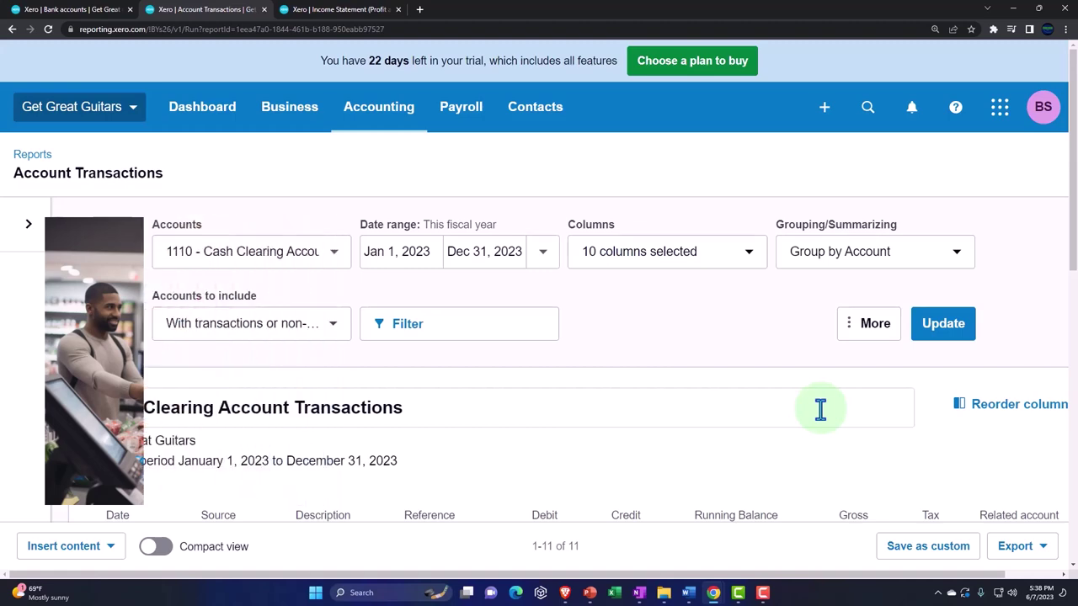
scroll(819, 410, "down", 1)
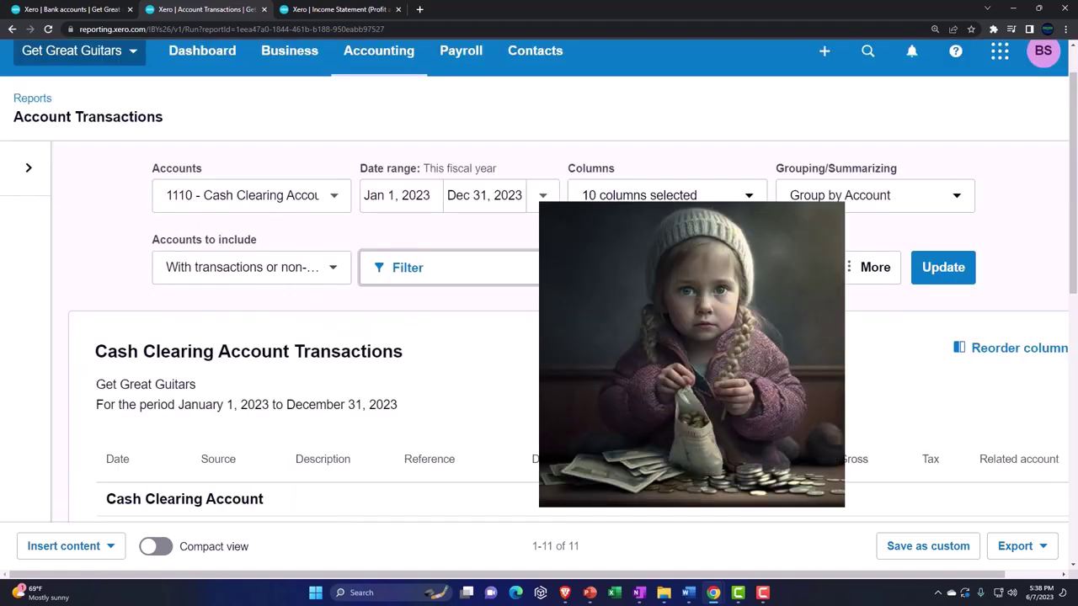
left_click(417, 269)
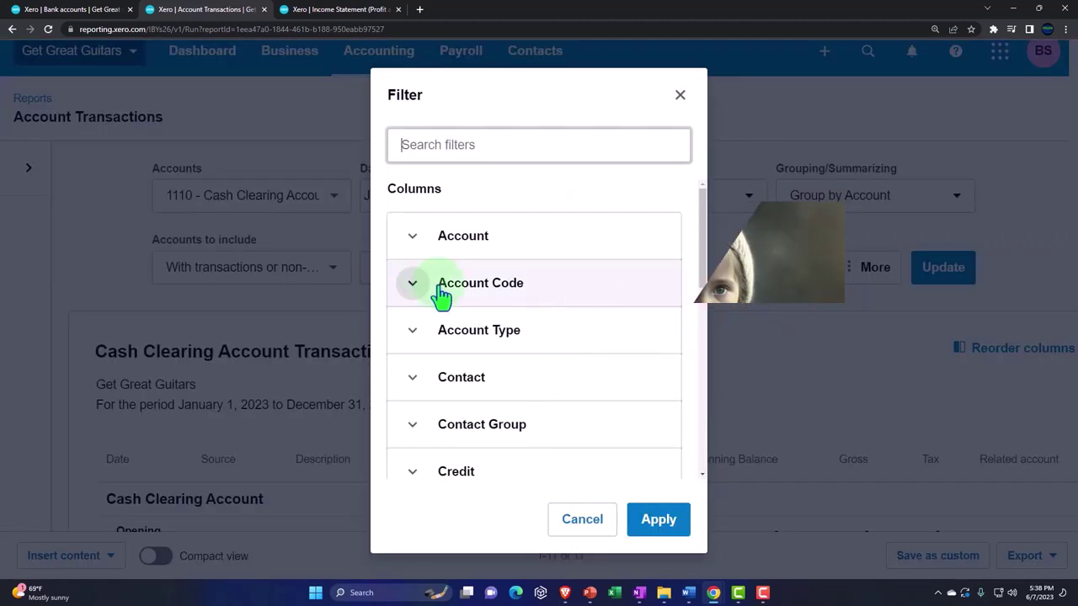
scroll(459, 328, "down", 1)
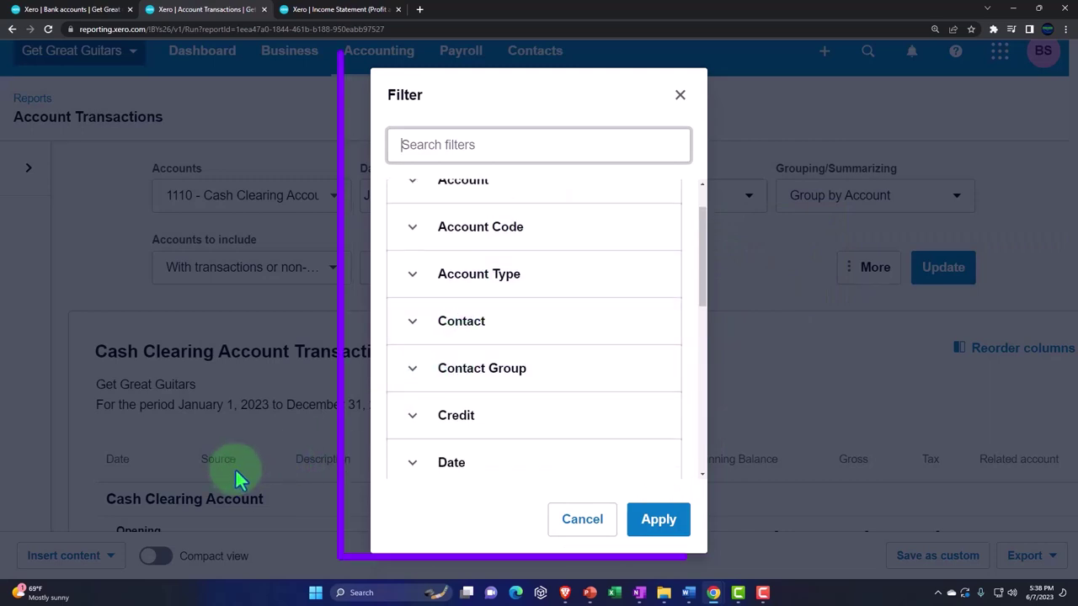
scroll(534, 366, "down", 3)
scroll(536, 367, "down", 6)
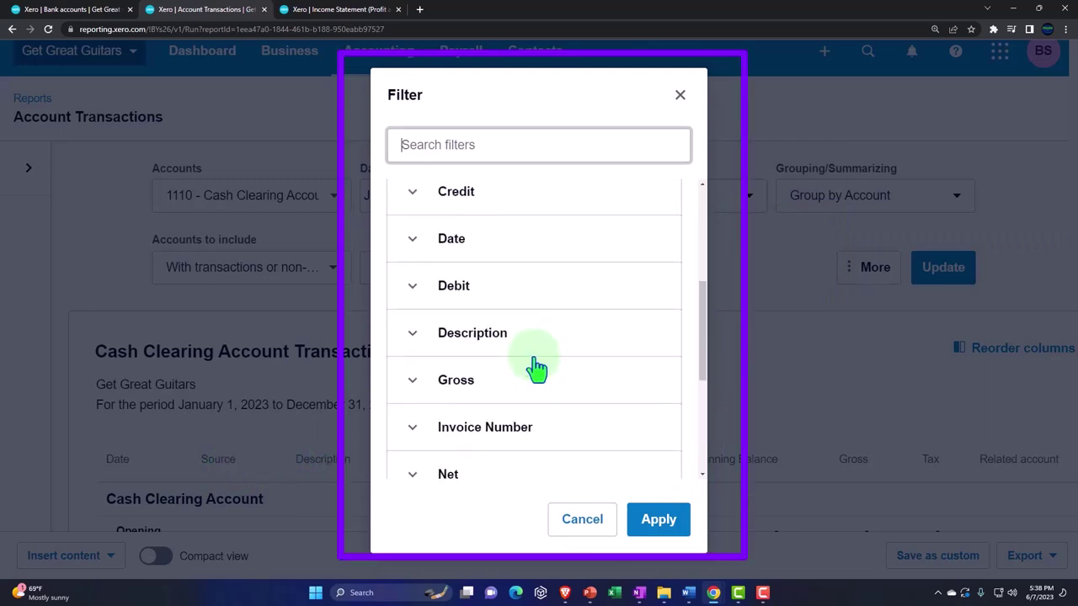
scroll(433, 362, "down", 1)
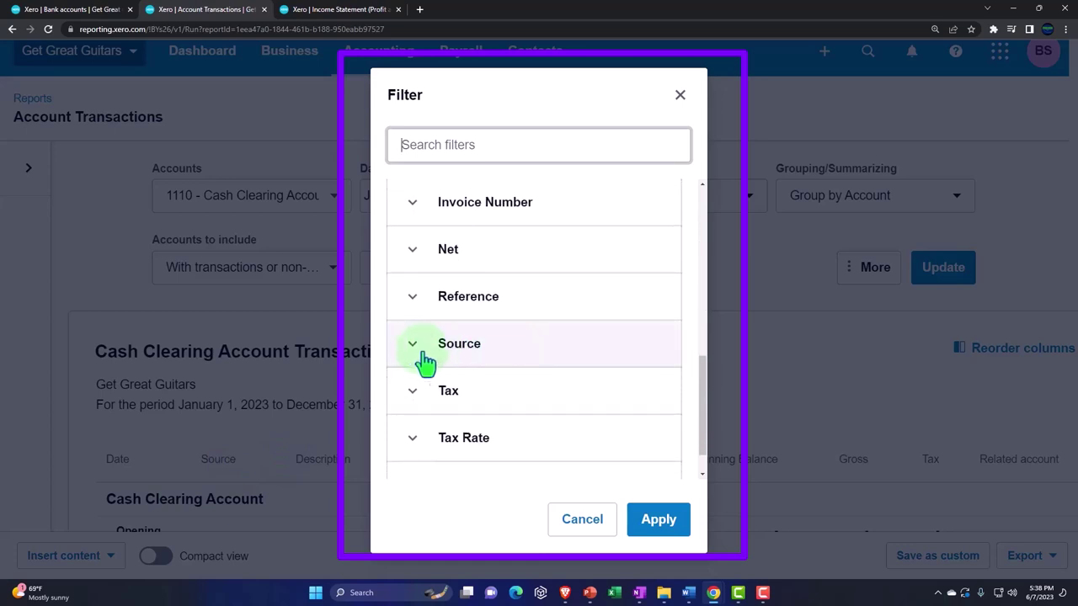
left_click(416, 348)
scroll(498, 337, "down", 2)
scroll(500, 339, "down", 1)
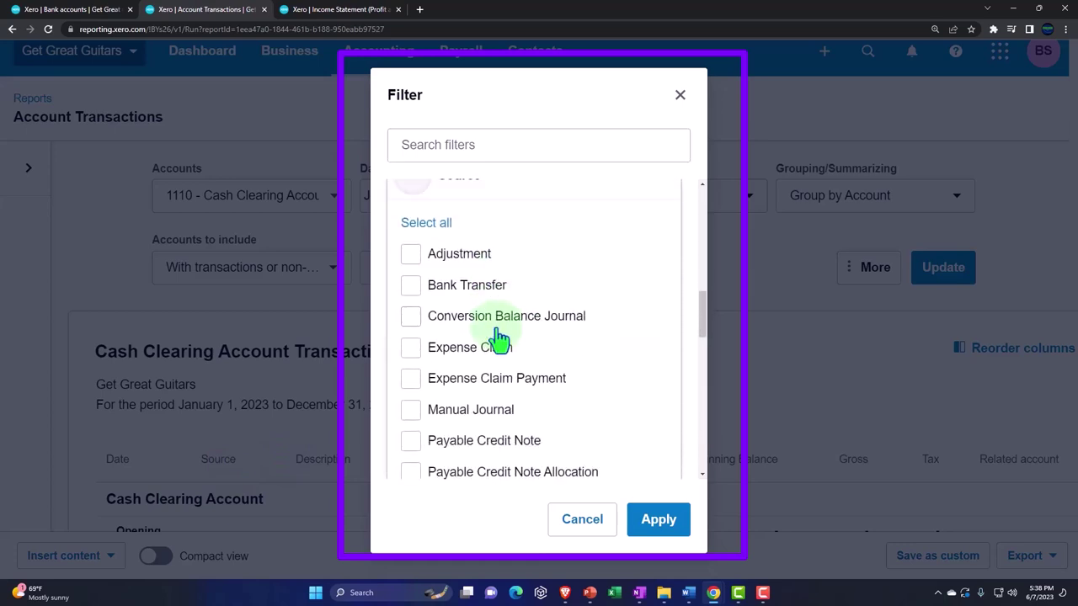
scroll(500, 337, "down", 1)
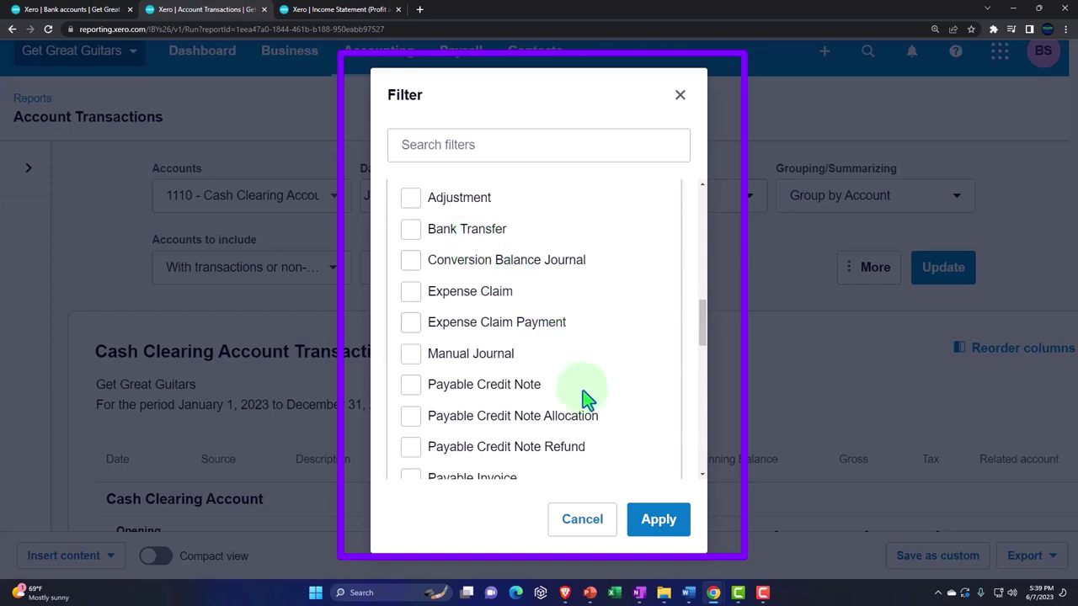
scroll(584, 396, "down", 3)
scroll(587, 399, "down", 5)
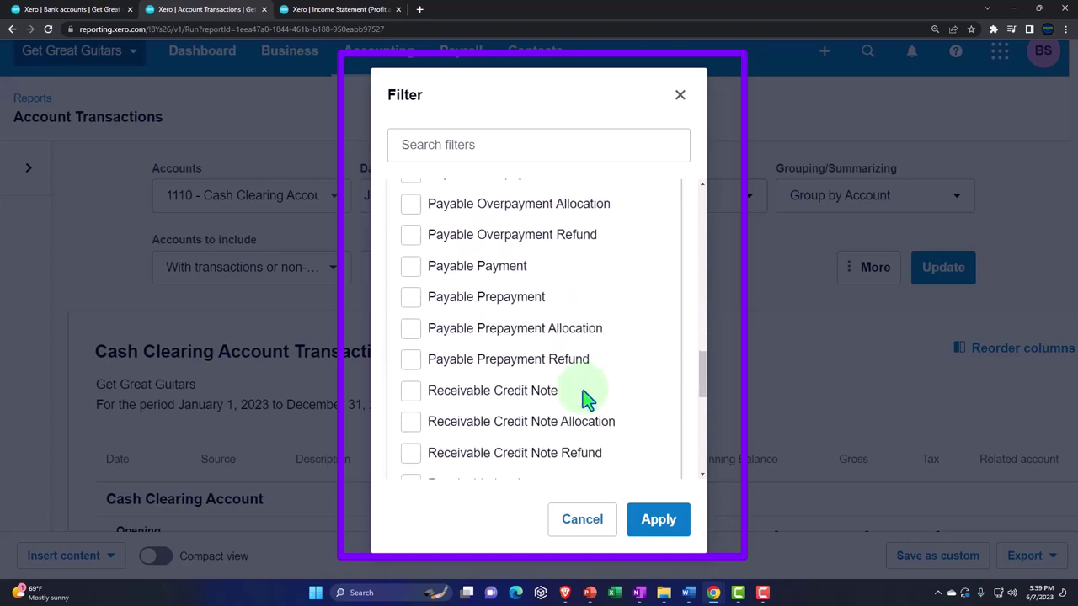
scroll(586, 398, "down", 3)
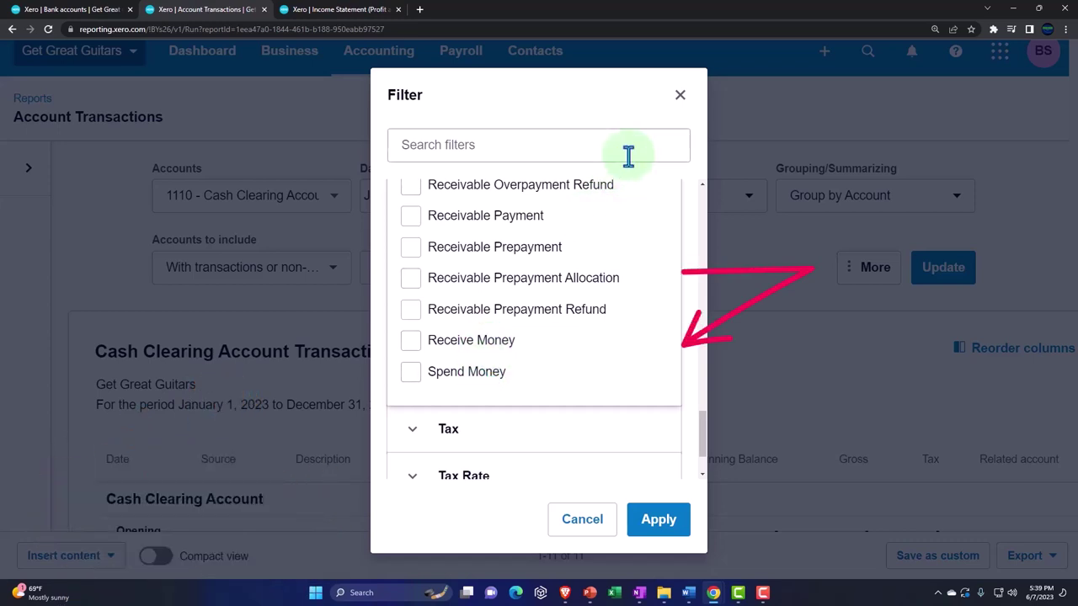
scroll(600, 270, "up", 3)
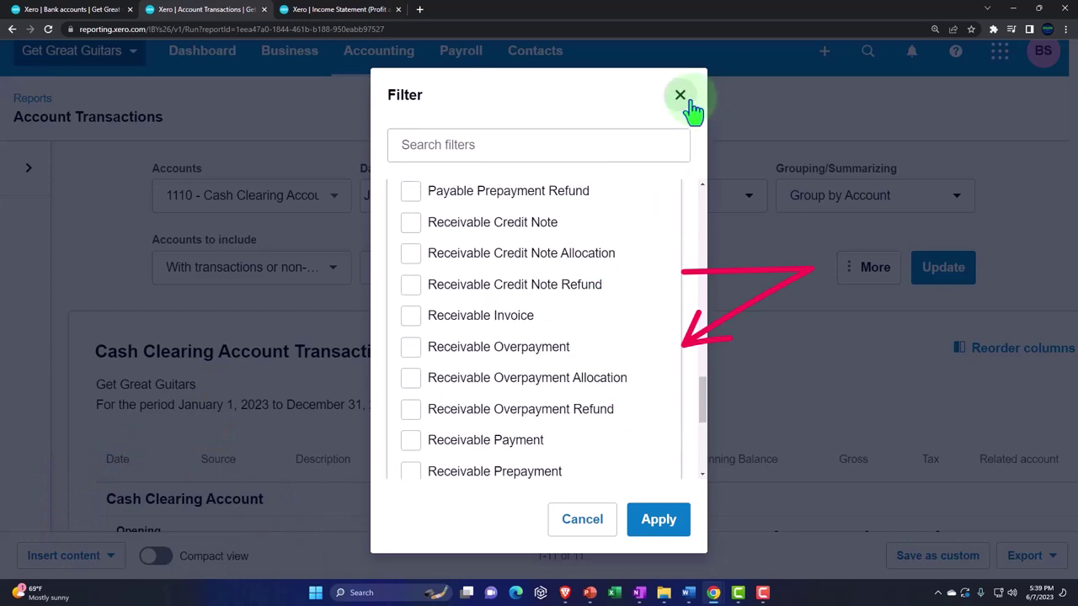
left_click(680, 95)
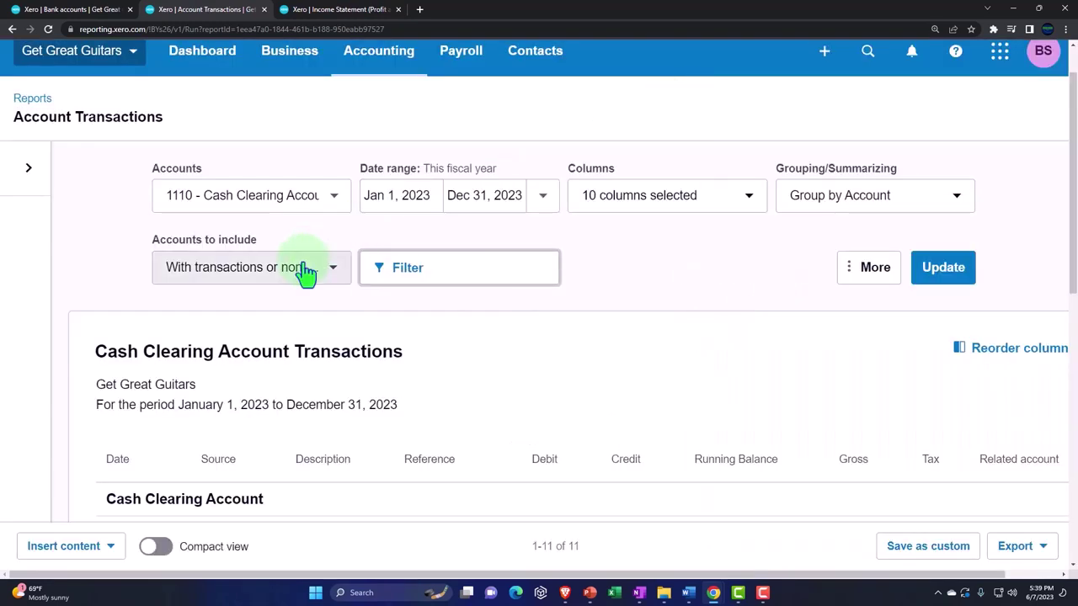
scroll(175, 337, "up", 2)
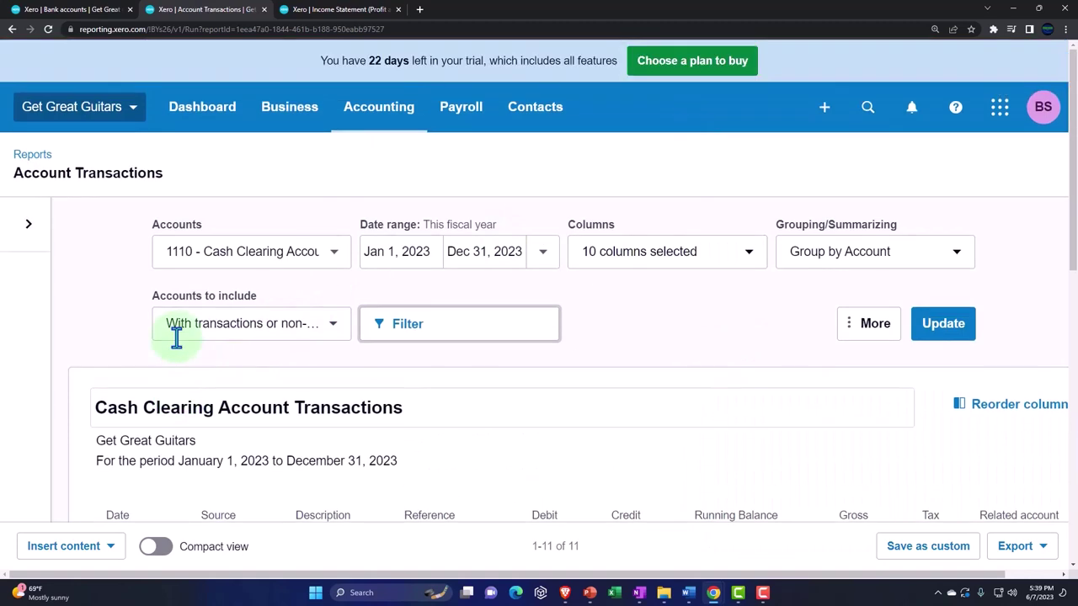
Step: Open the checking account's transactions from the Balance Sheet, examine the January 19 bank transfer entry, and return to the Balance Sheet
left_click(12, 30)
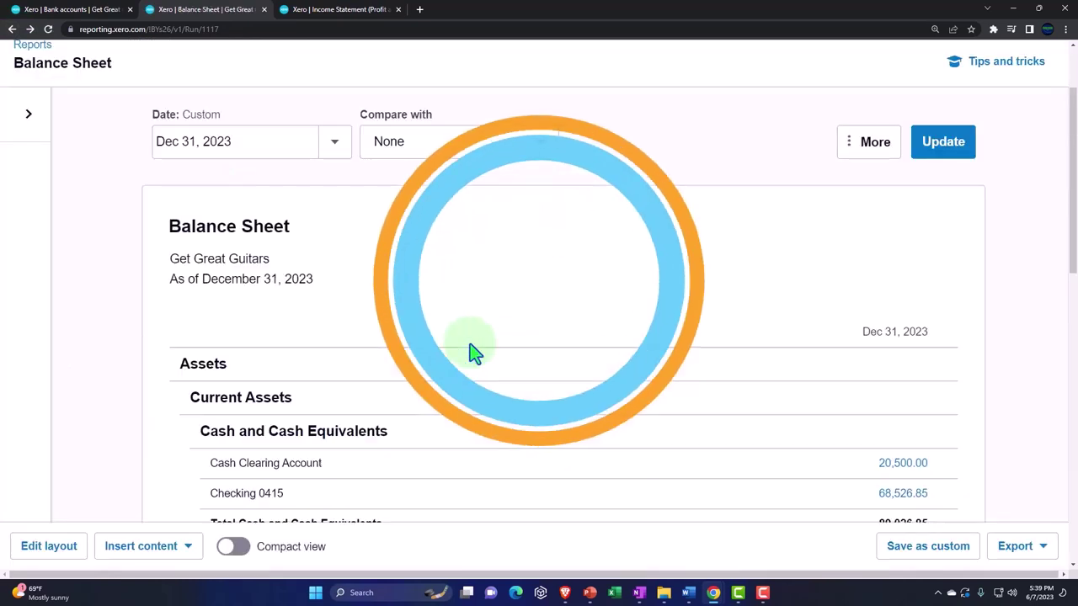
scroll(529, 376, "down", 1)
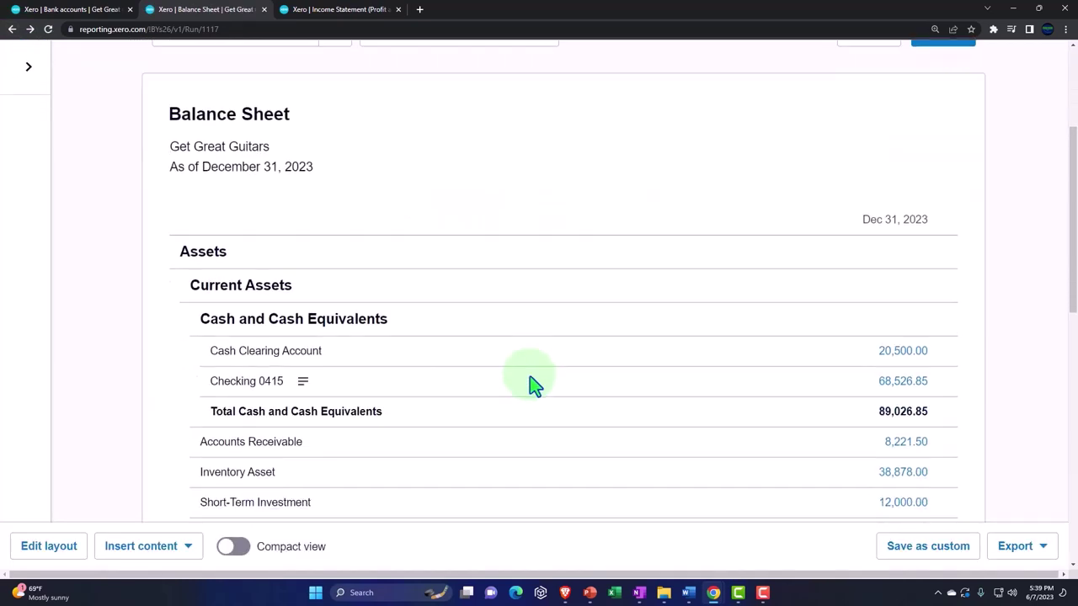
left_click(898, 384)
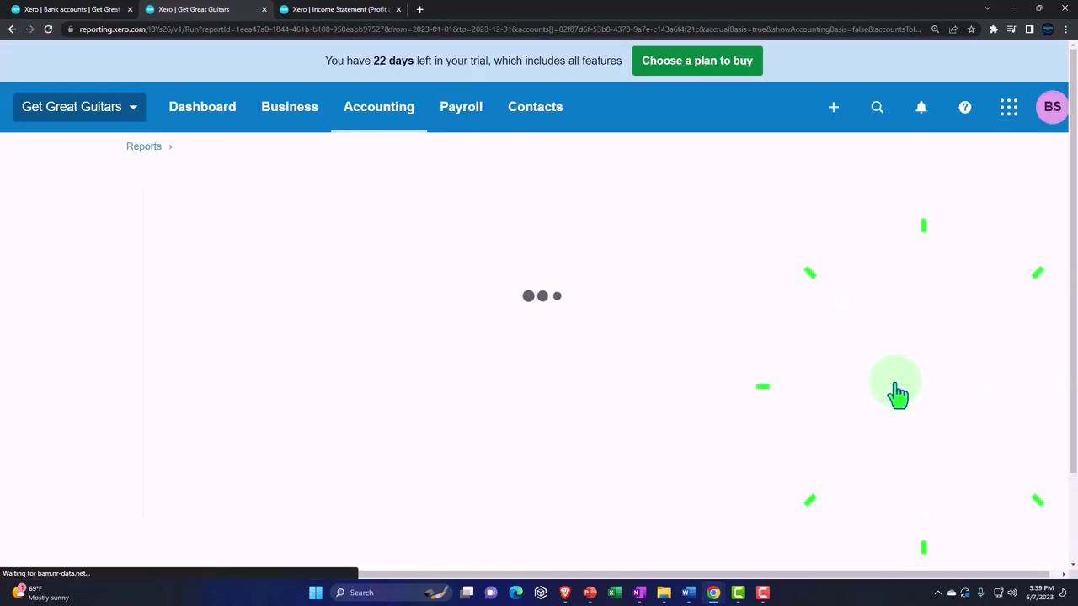
scroll(897, 392, "down", 5)
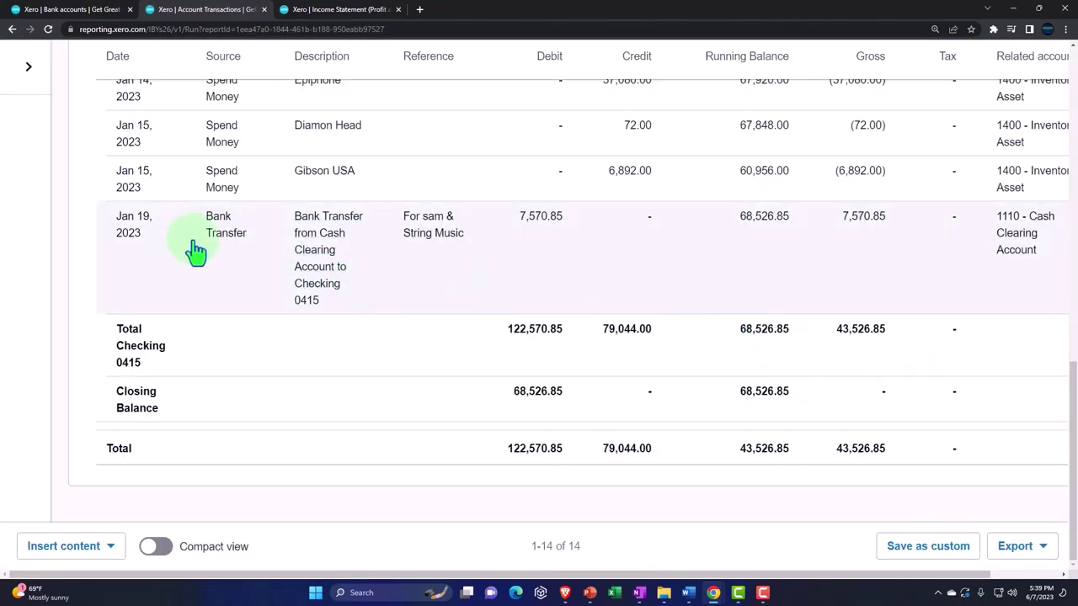
left_click(229, 226)
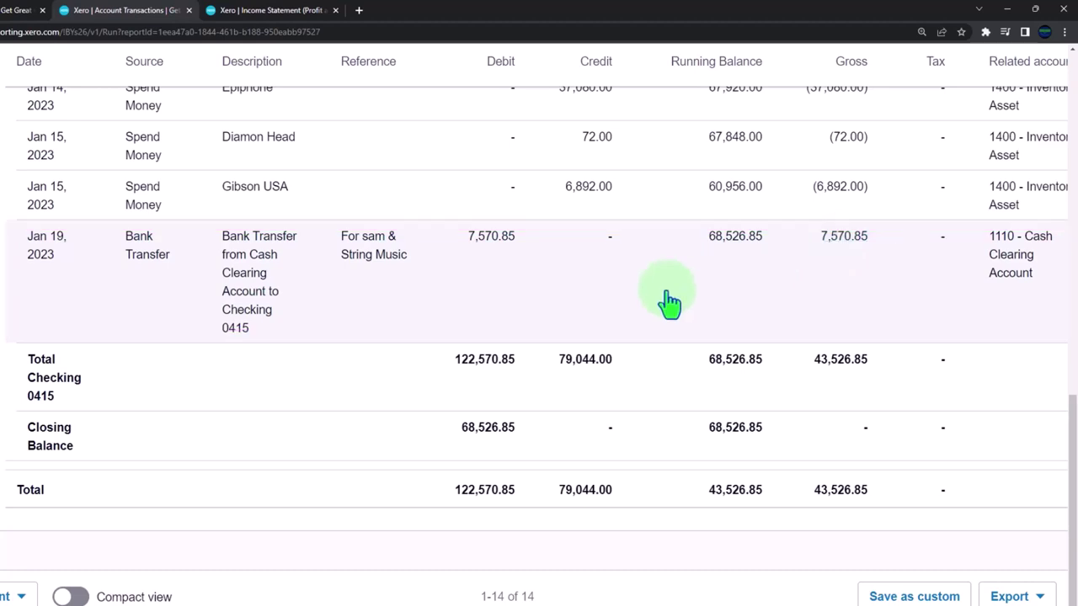
scroll(185, 362, "up", 10)
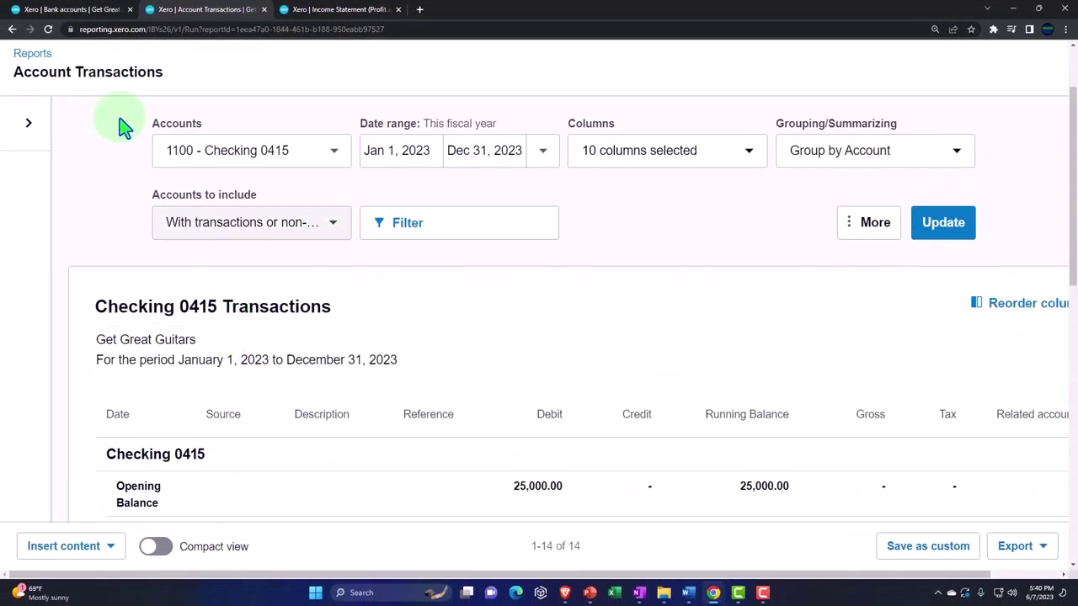
left_click(13, 30)
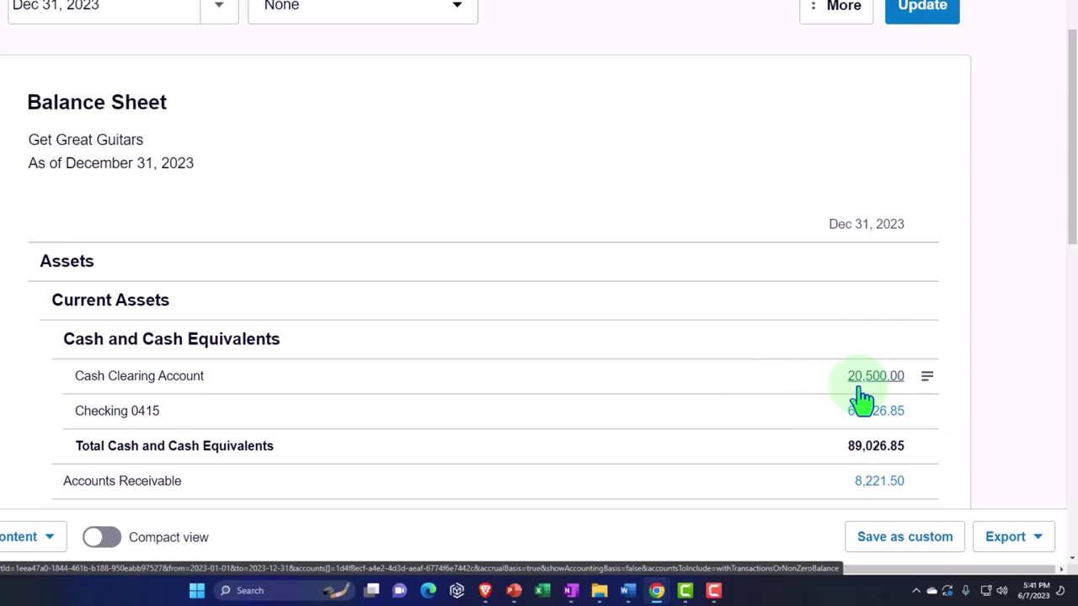
Step: Start a new money transfer from the Cash Clearing Account to the checking account
left_click(89, 10)
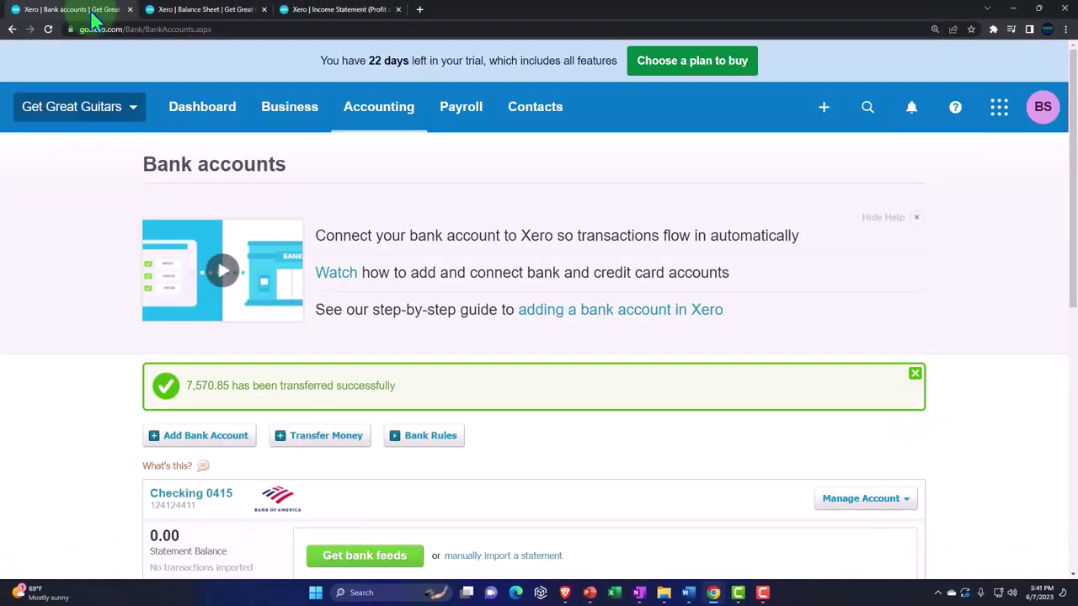
left_click(820, 118)
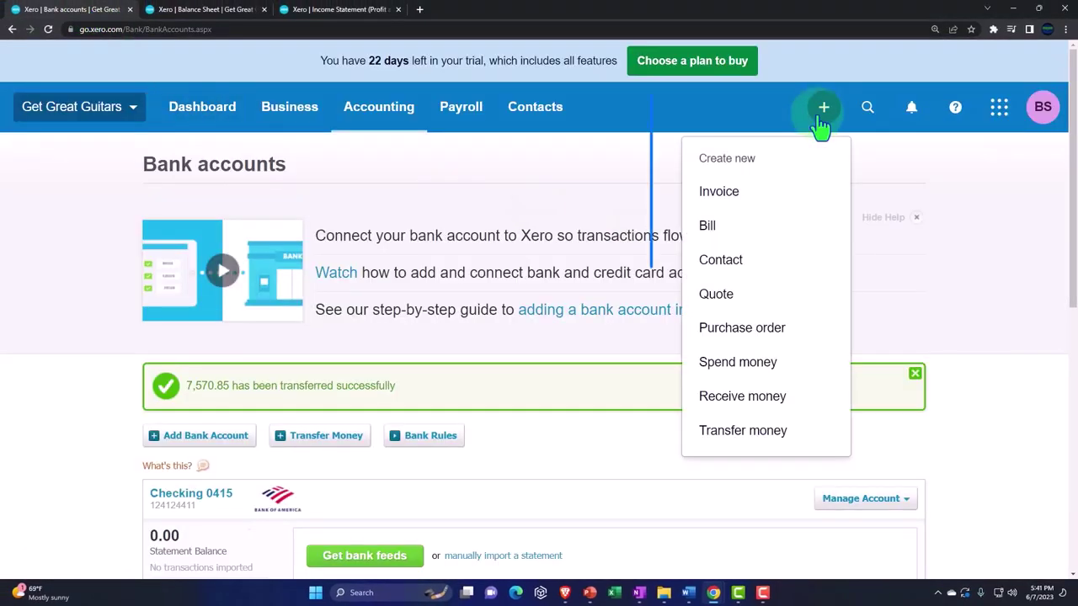
left_click(771, 431)
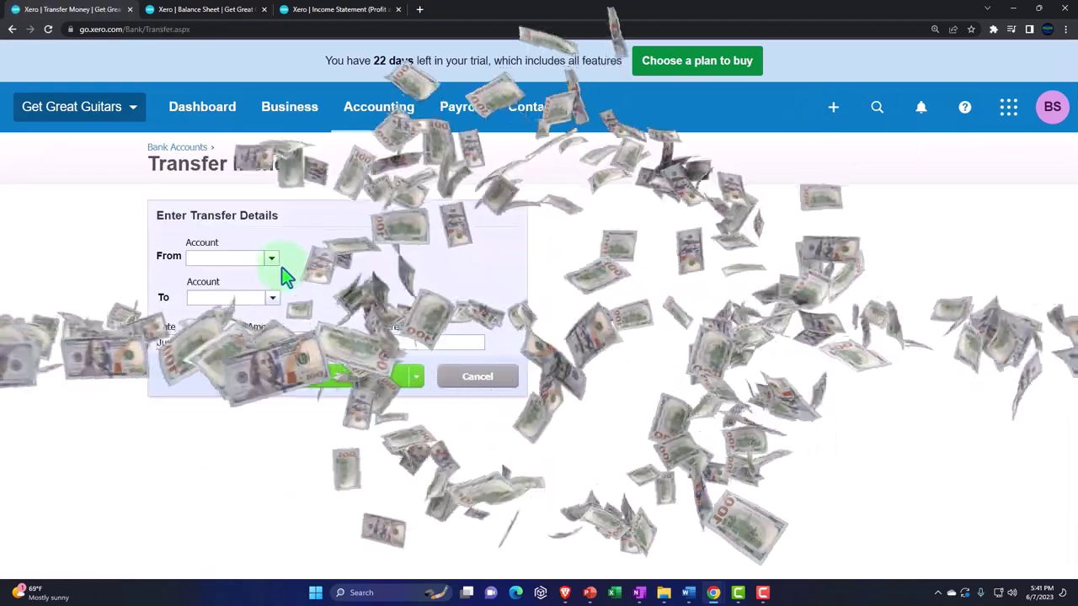
left_click(273, 258)
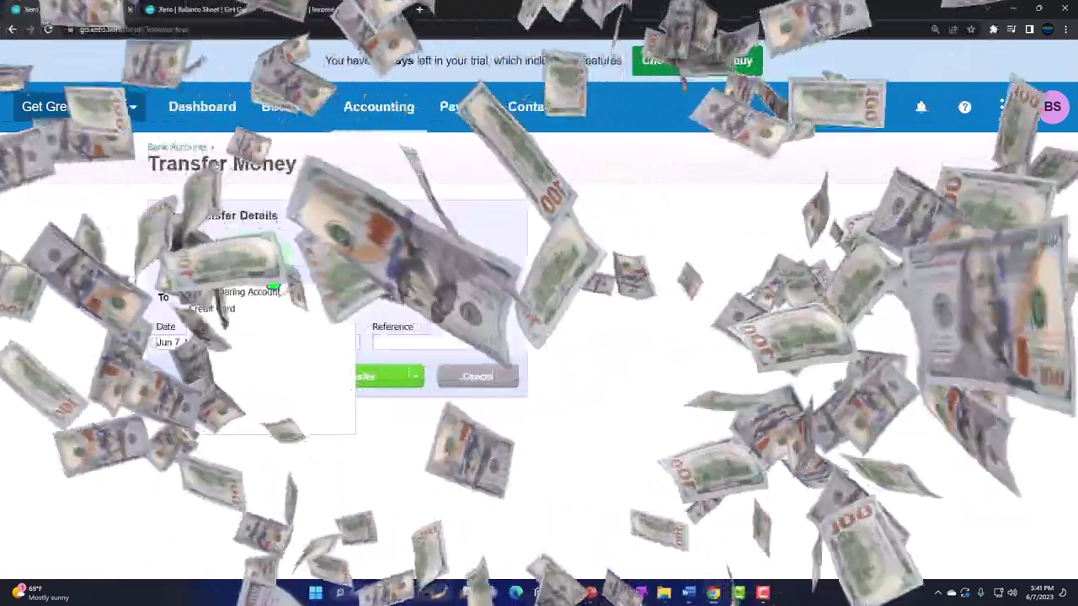
left_click(274, 291)
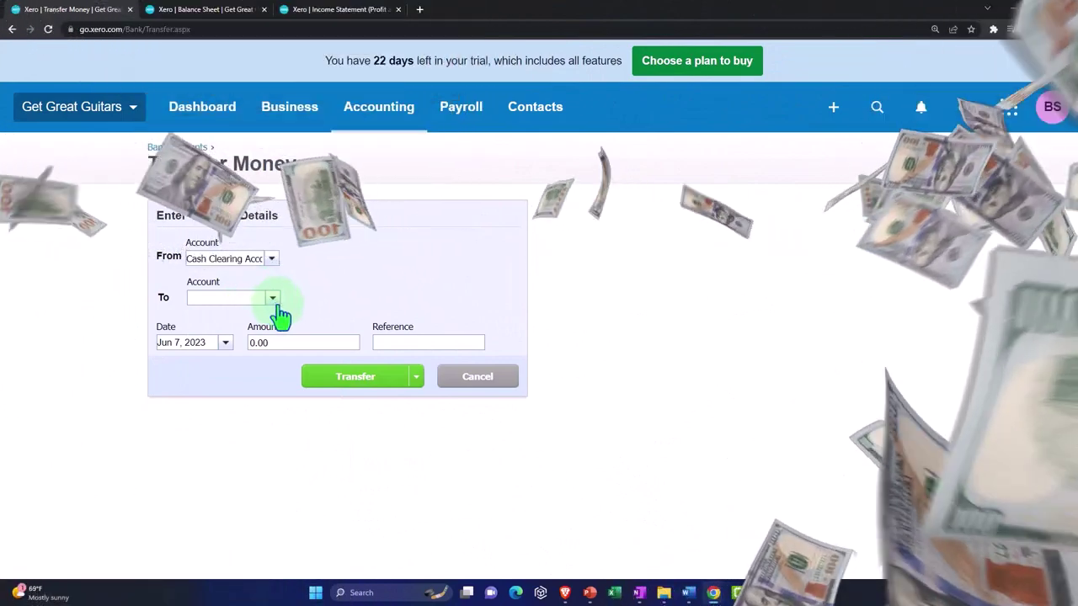
left_click(276, 305)
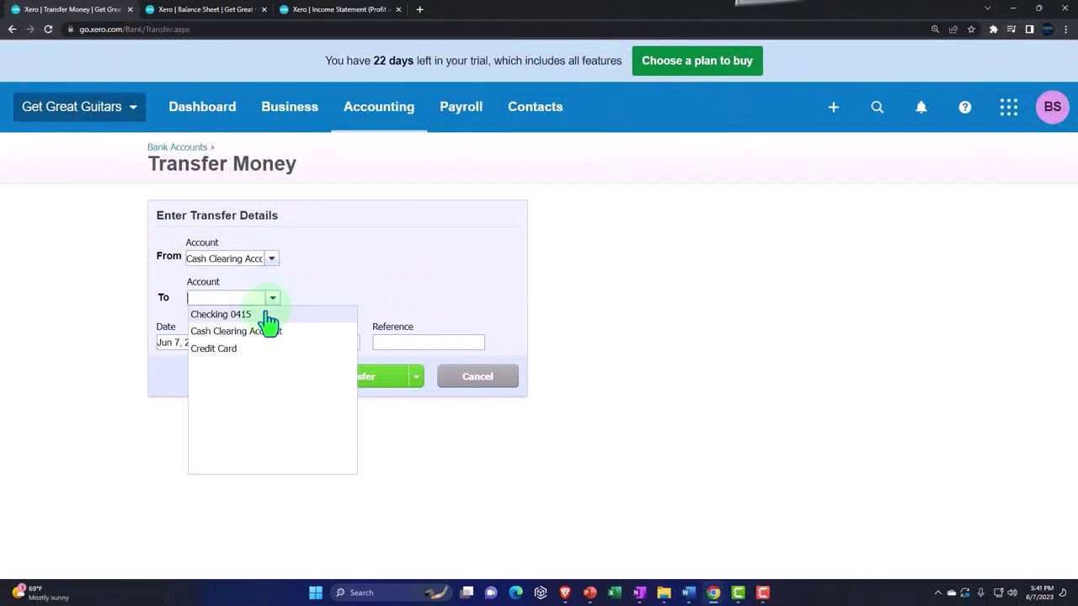
left_click(266, 312)
Step: Set the transfer date to Jan 21, 2023 and the amount to 20,500.00, and submit the transfer
left_click(235, 357)
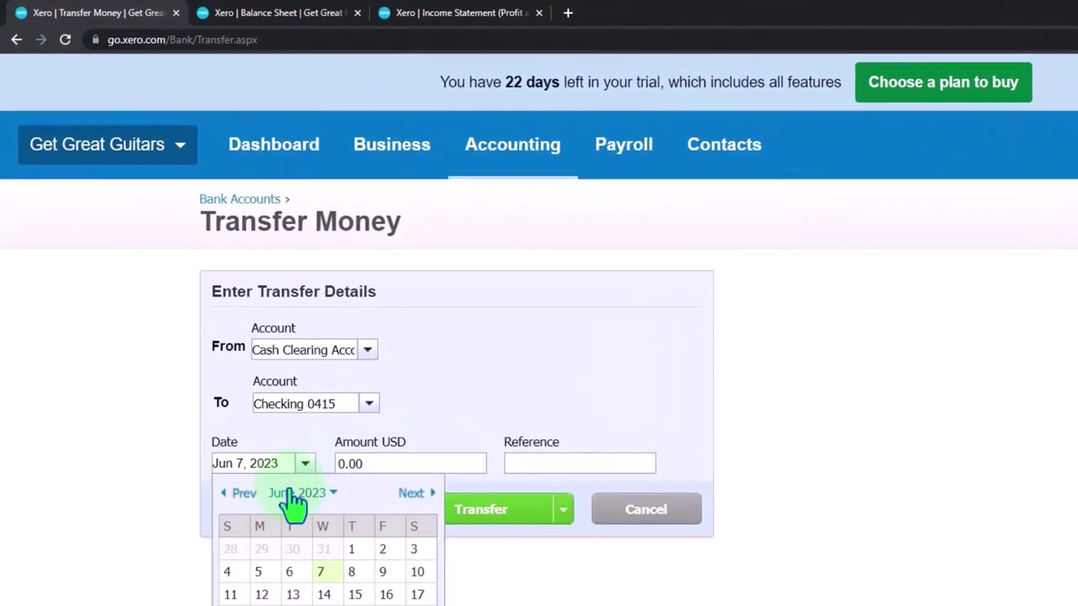
left_click(214, 434)
left_click(213, 434)
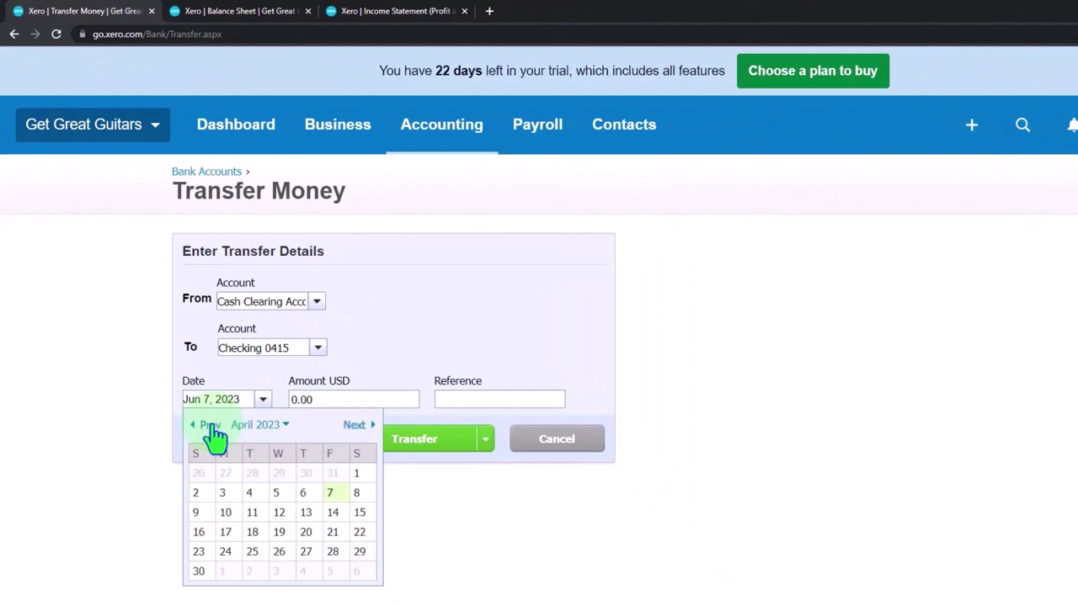
left_click(211, 426)
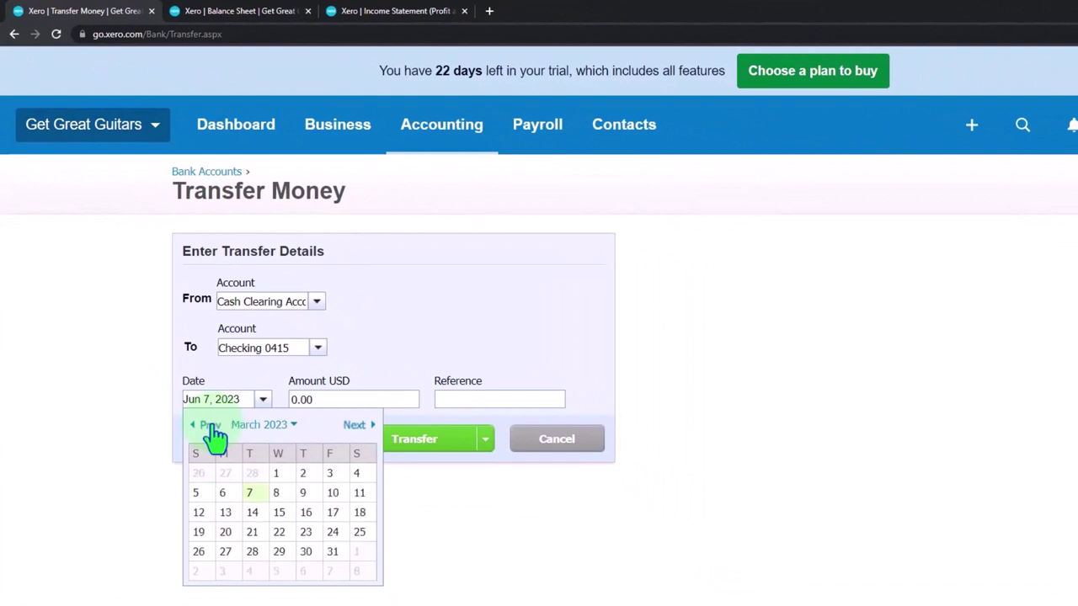
left_click(212, 427)
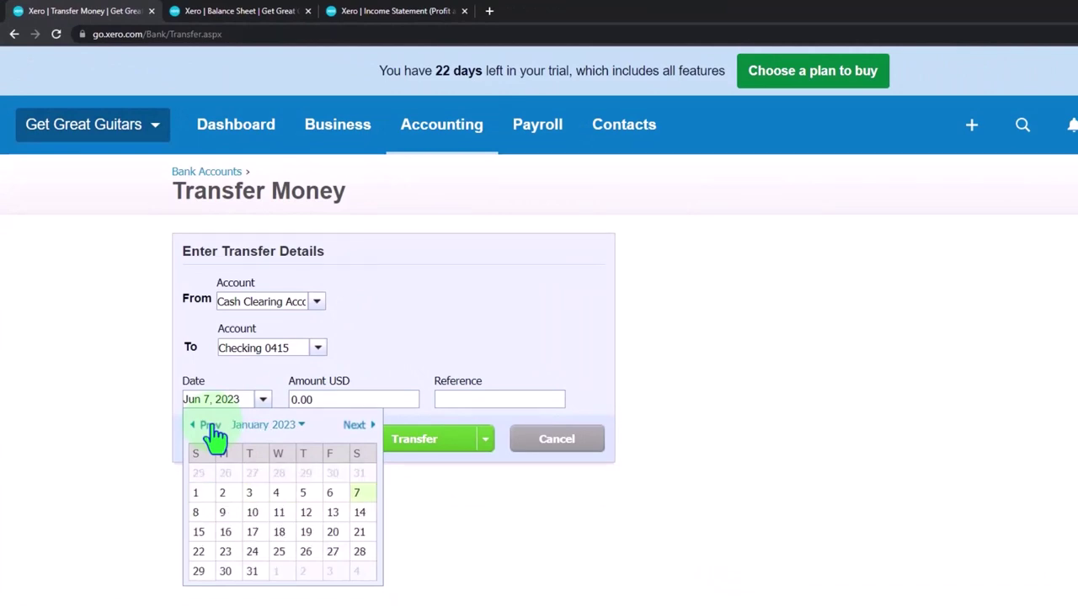
left_click(358, 543)
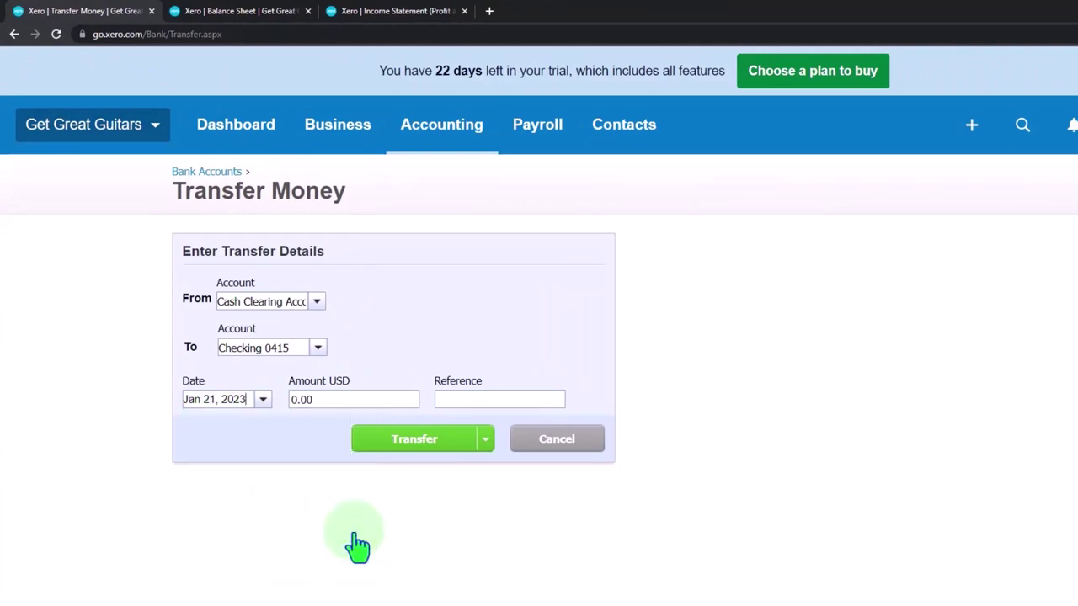
left_click(325, 399)
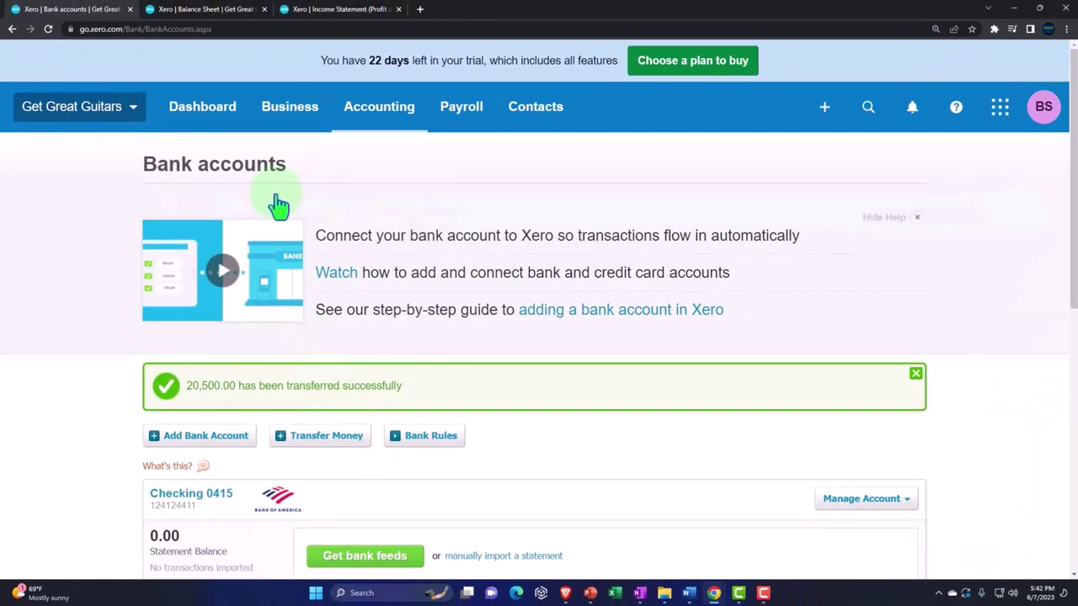
Step: Update the Balance Sheet as of December 31, 2023 and open the checking account's transactions from it
left_click(204, 10)
left_click(949, 97)
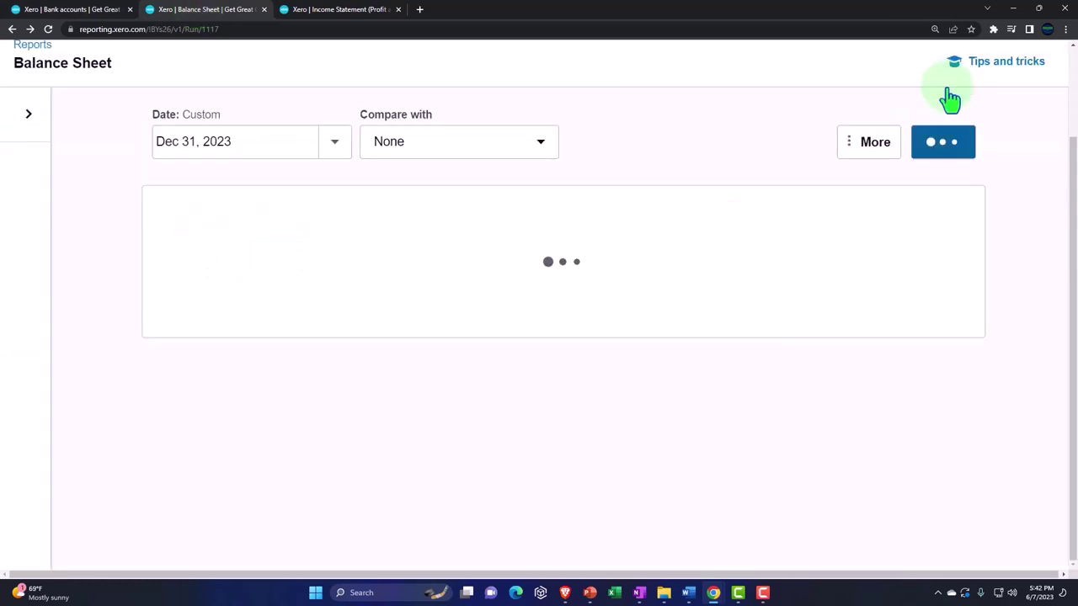
scroll(917, 265, "down", 3)
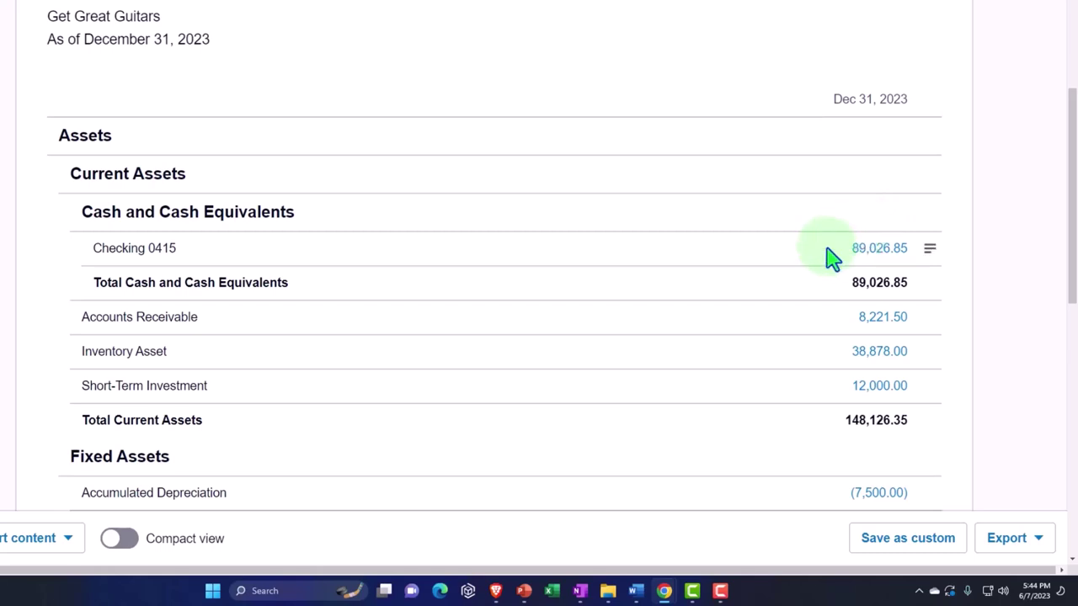
left_click(879, 265)
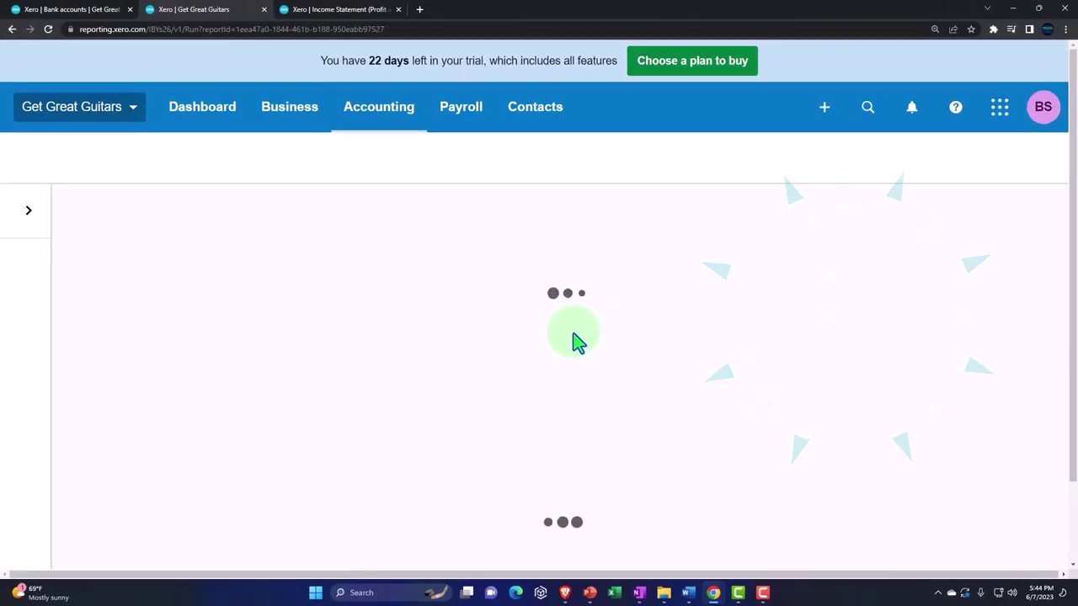
Step: Examine the January 21 bank transfer in the checking account's transactions and return to the Balance Sheet
scroll(264, 349, "down", 3)
key("ctrl+minus")
scroll(264, 349, "down", 5)
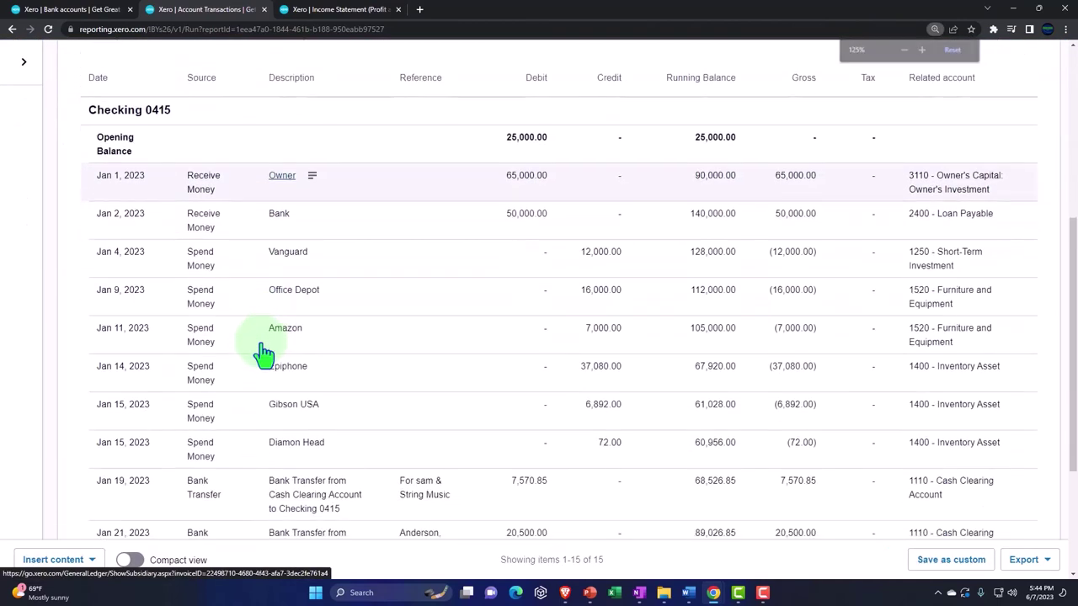
left_click(374, 356)
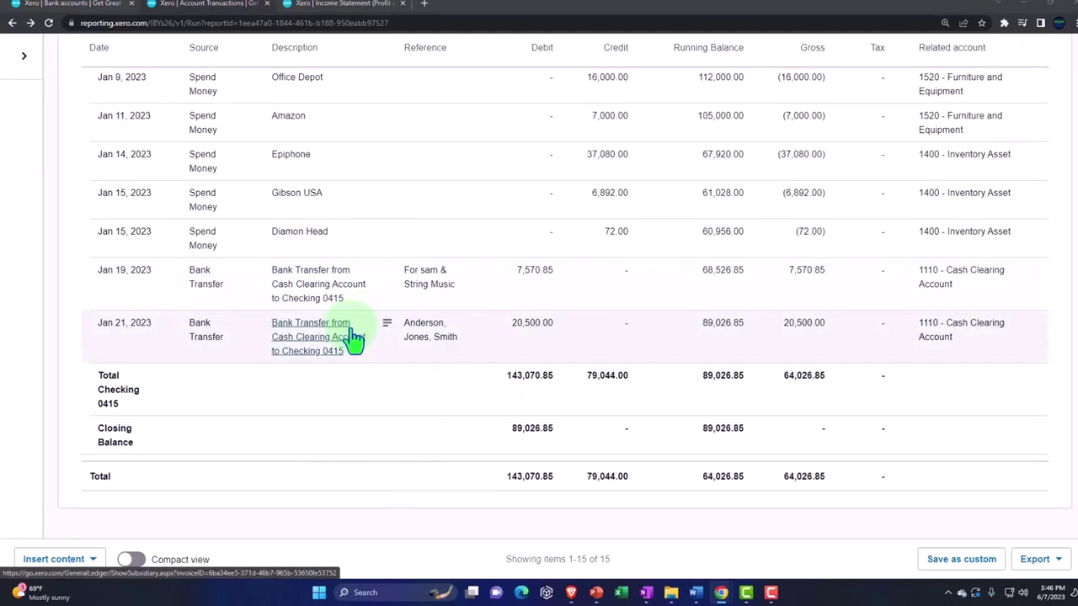
scroll(454, 263, "up", 6)
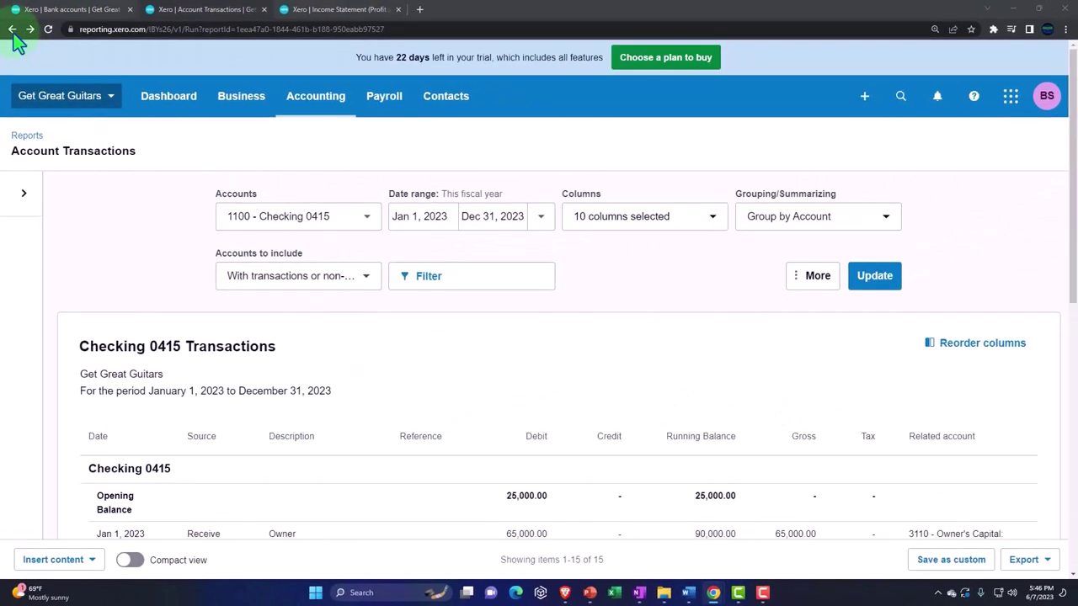
left_click(13, 30)
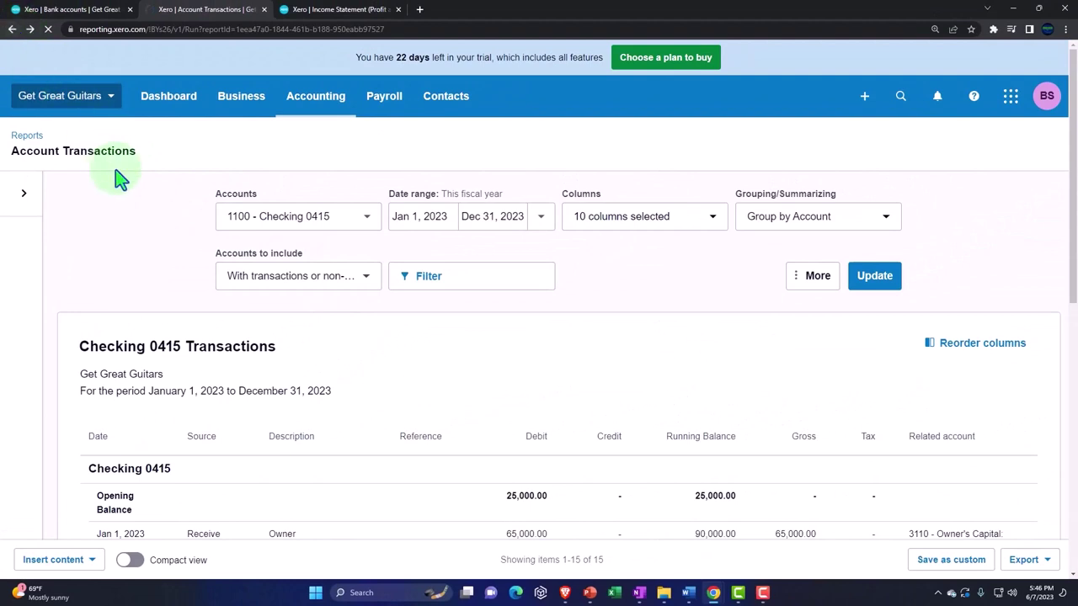
Step: Go to the Income Statement report and update it for January 1 to December 31, 2023
left_click(334, 10)
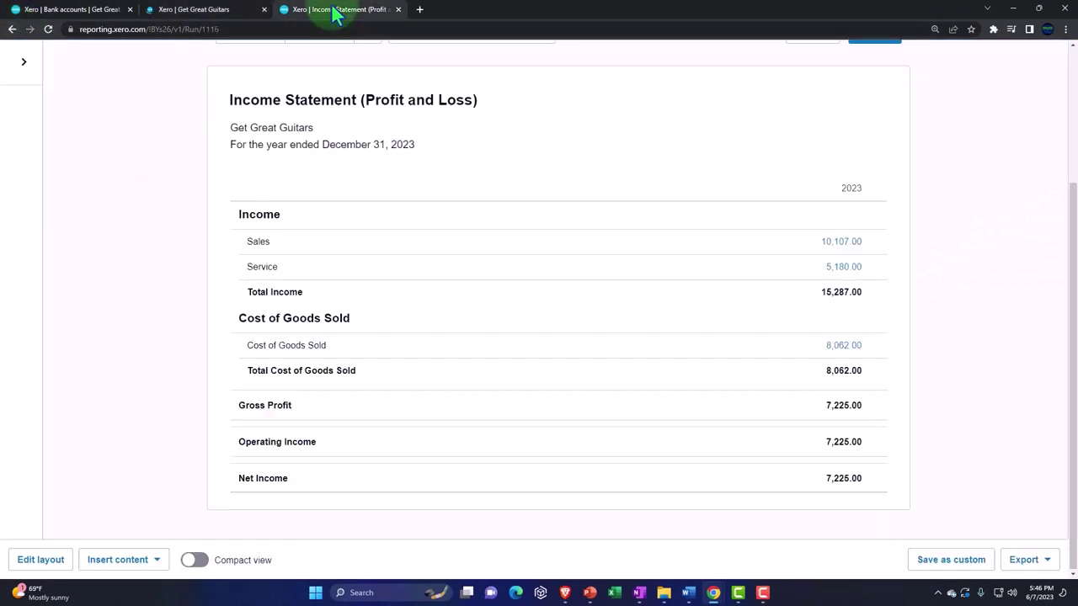
scroll(421, 303, "up", 2)
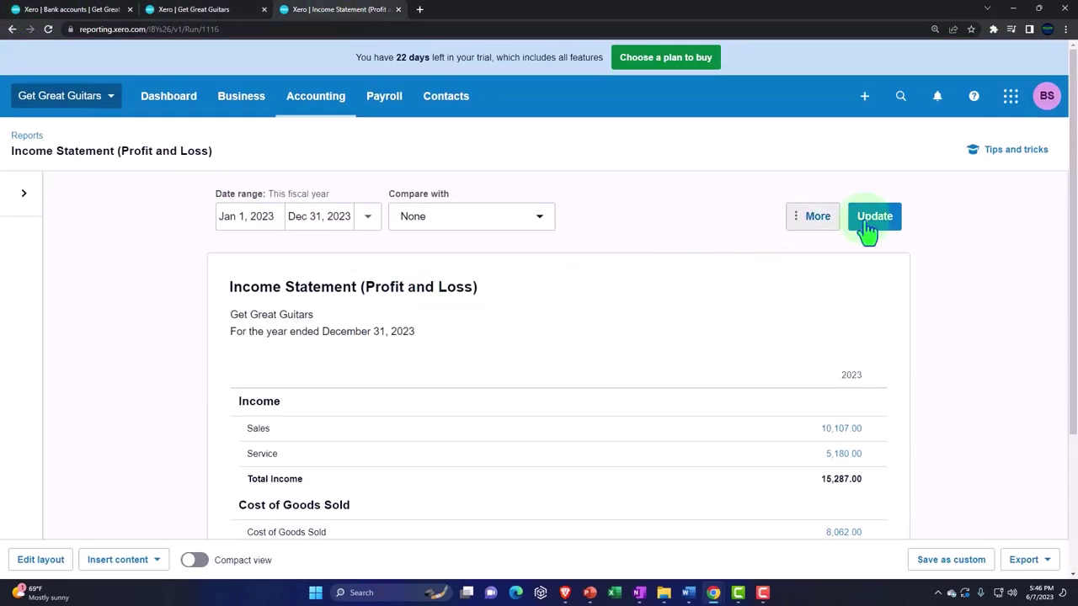
left_click(869, 224)
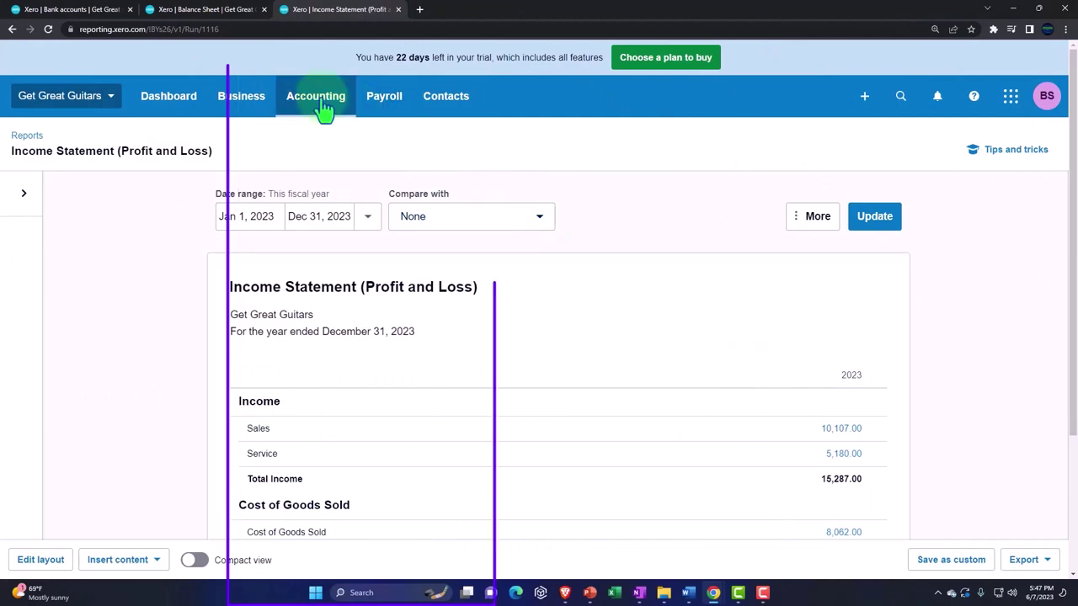
Step: Search the accounting reports for "tri" and open the current version of the Trial Balance report
left_click(325, 108)
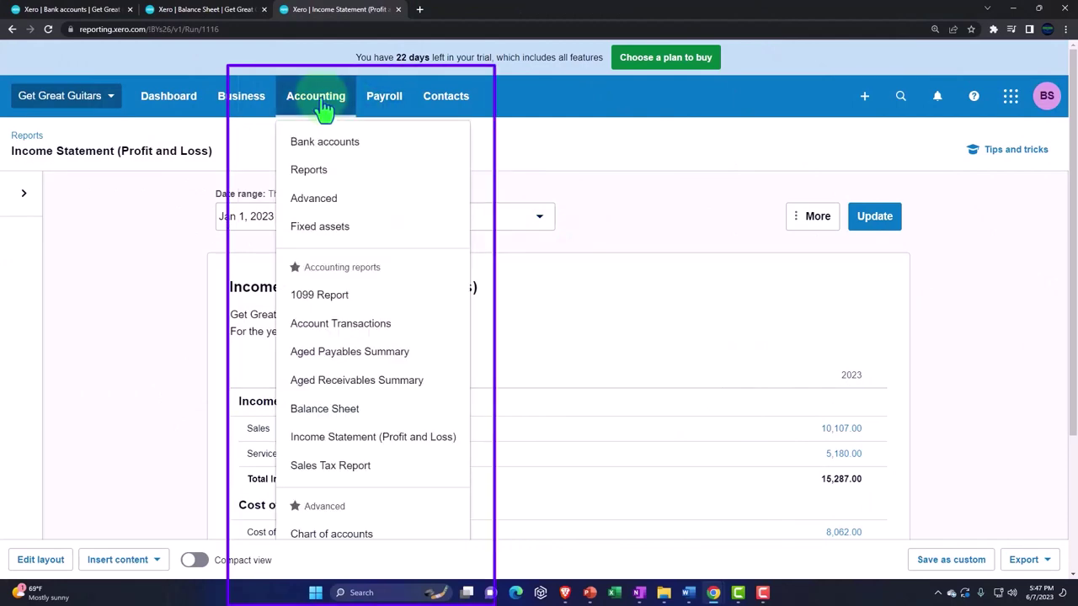
left_click(322, 144)
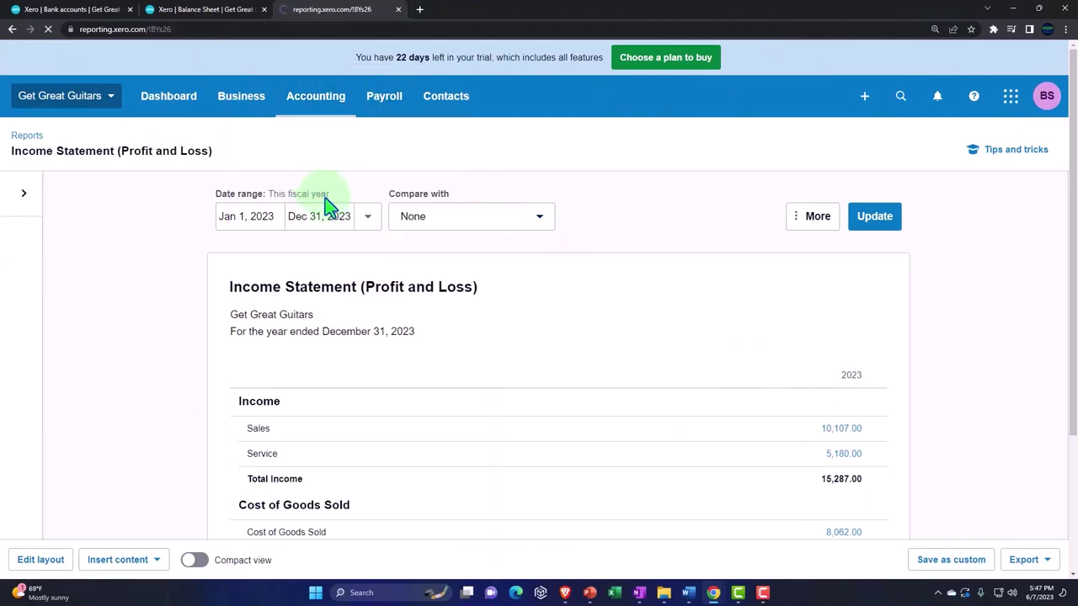
left_click(827, 147)
type("tri")
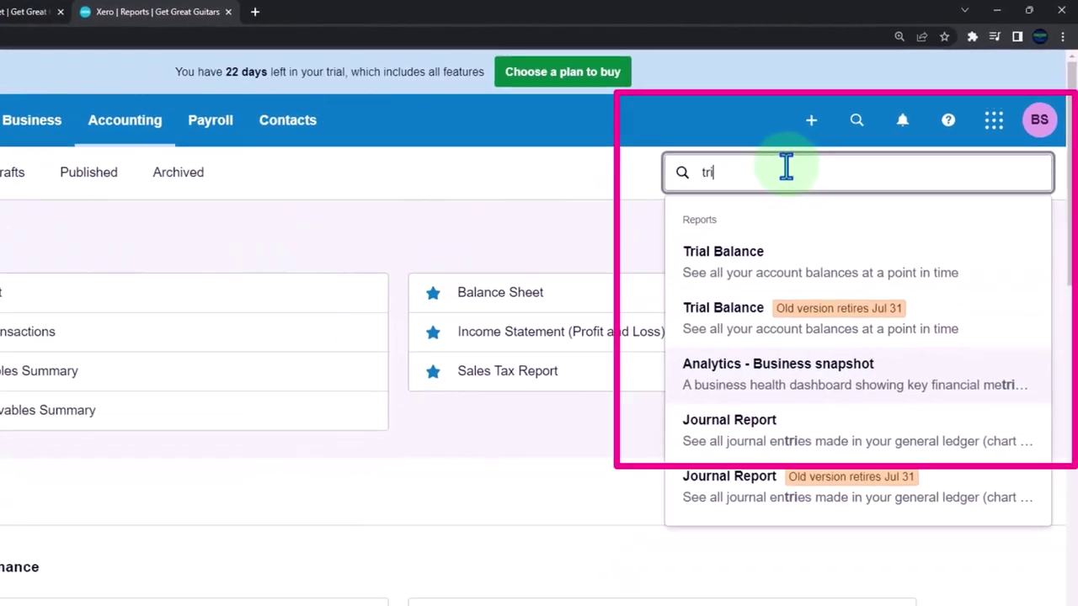
left_click(661, 301)
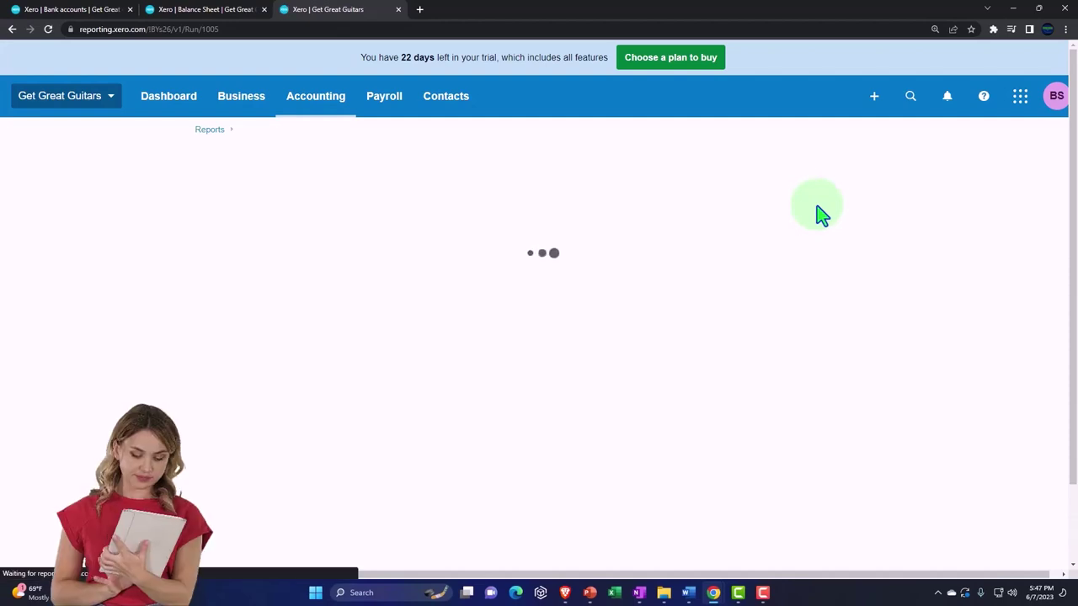
Step: Update the Trial Balance as of Dec 31, 2023 and review its account balances through to the total row
left_click(344, 214)
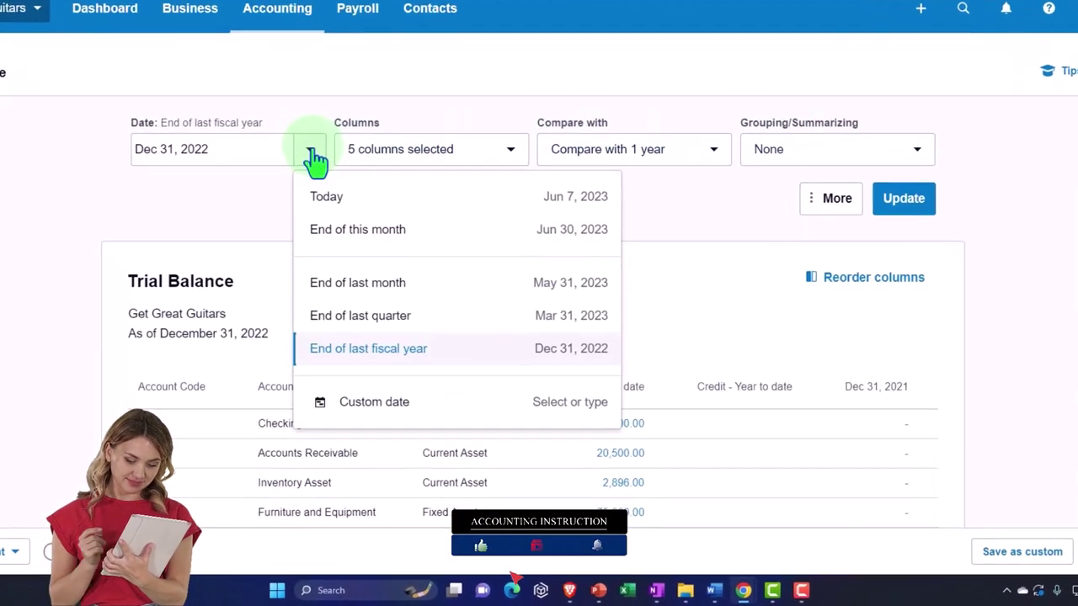
left_click(387, 411)
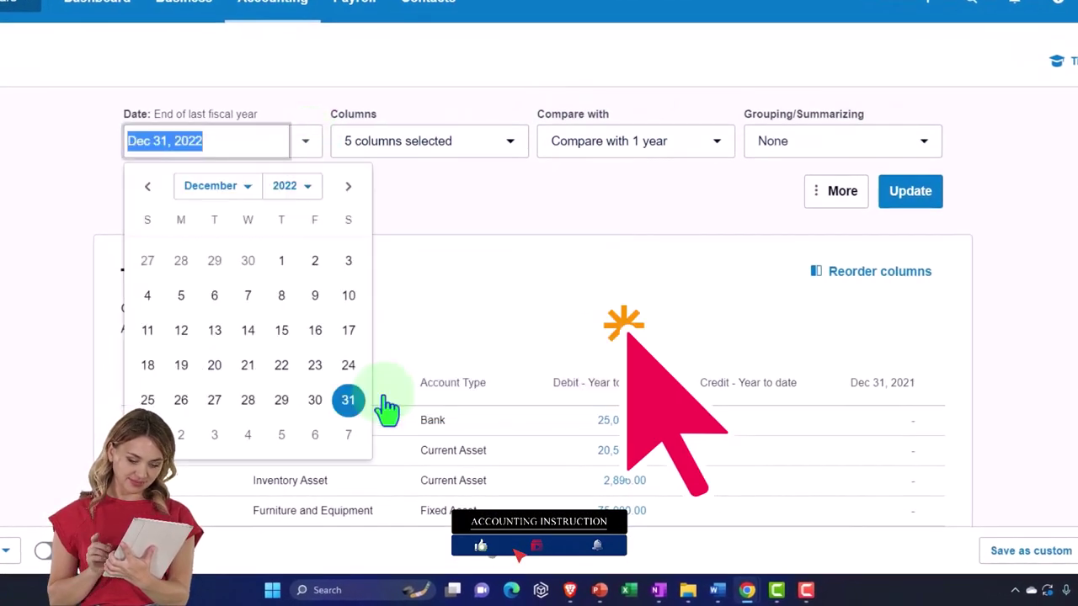
left_click(310, 194)
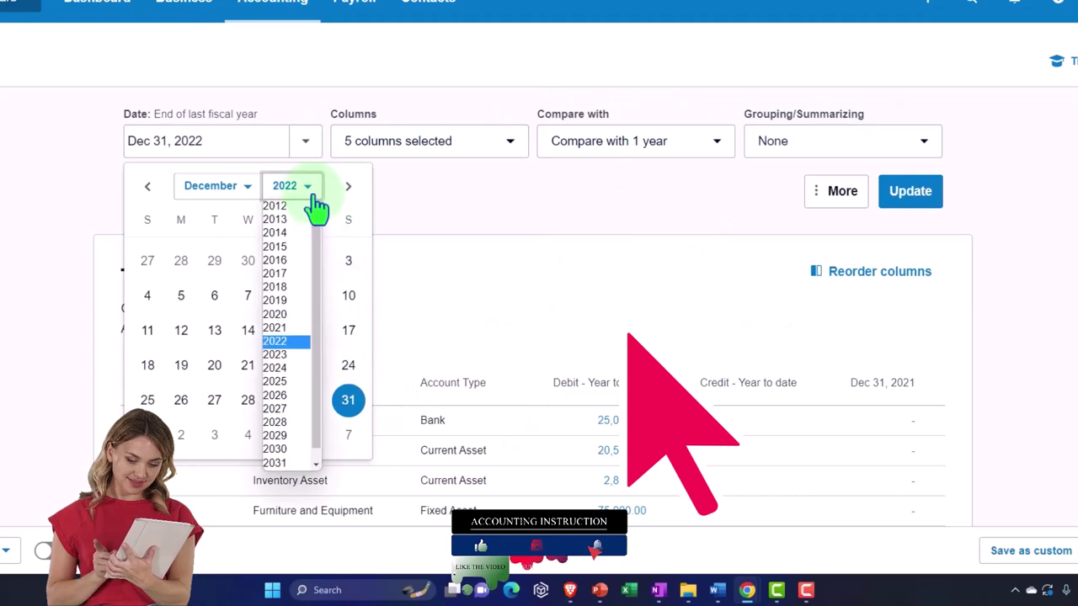
left_click(283, 357)
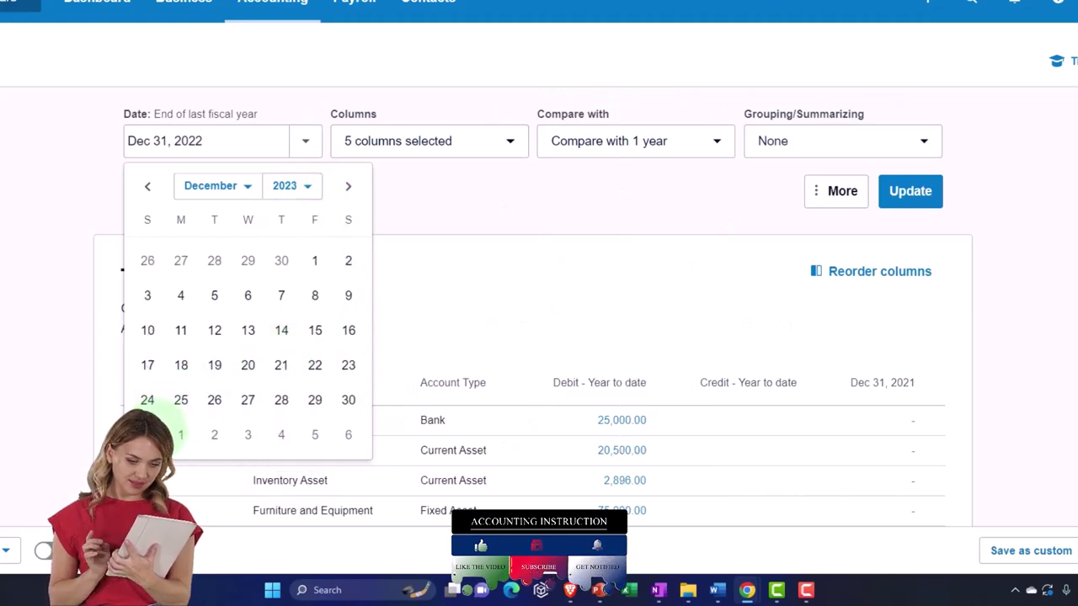
left_click(353, 393)
left_click(907, 202)
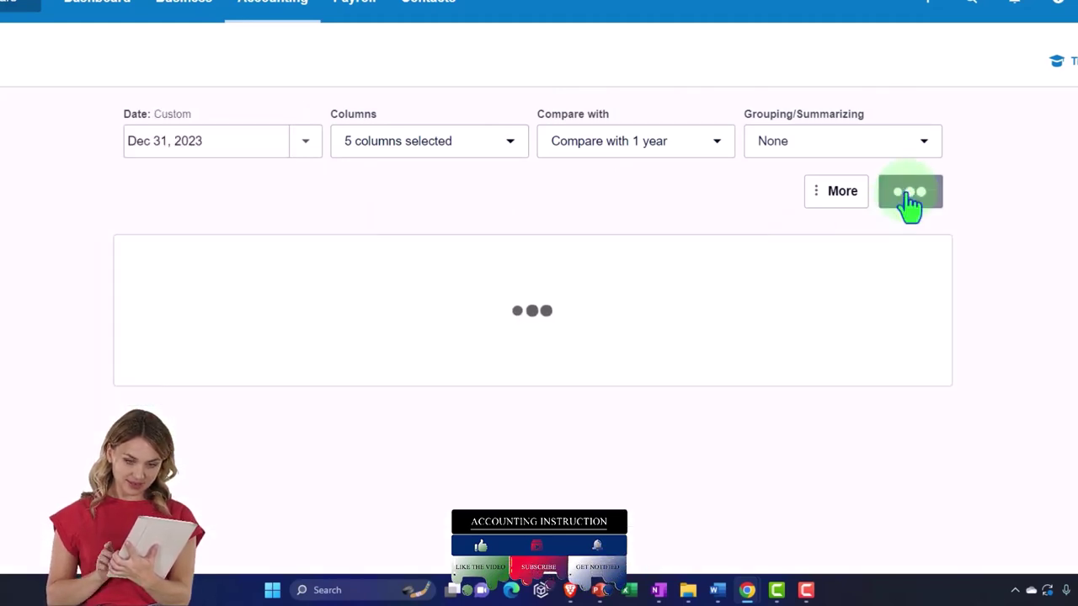
scroll(909, 207, "down", 3)
key("ctrl+plus")
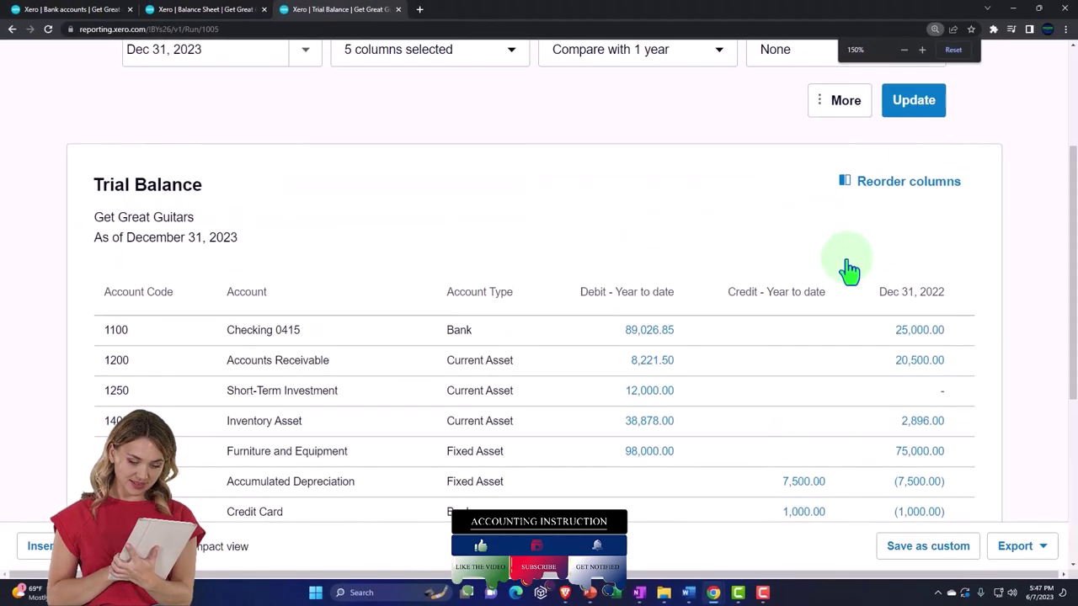
scroll(849, 269, "down", 1)
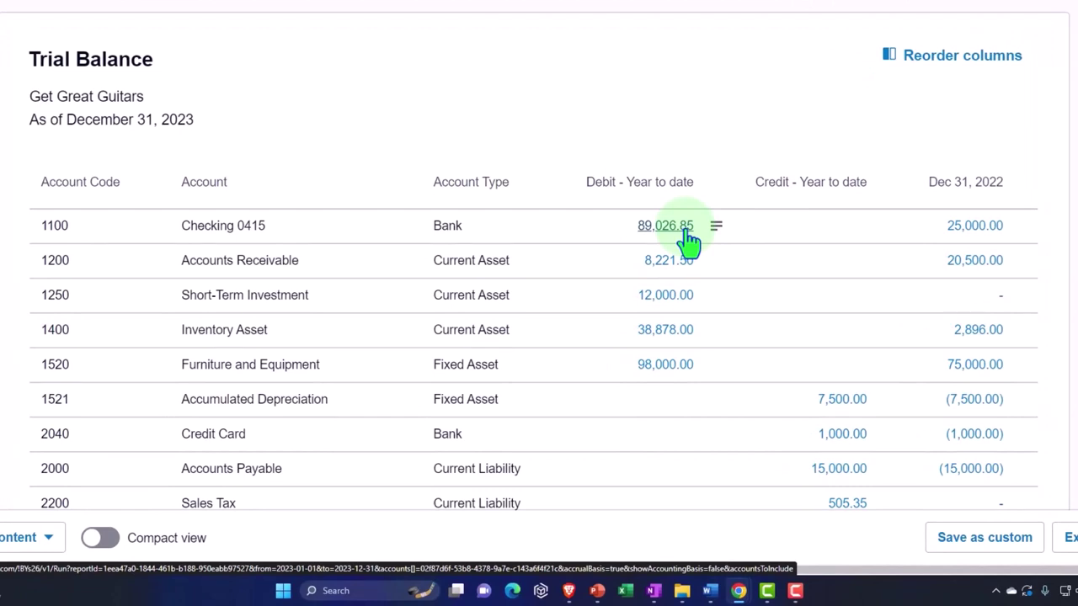
scroll(578, 325, "down", 3)
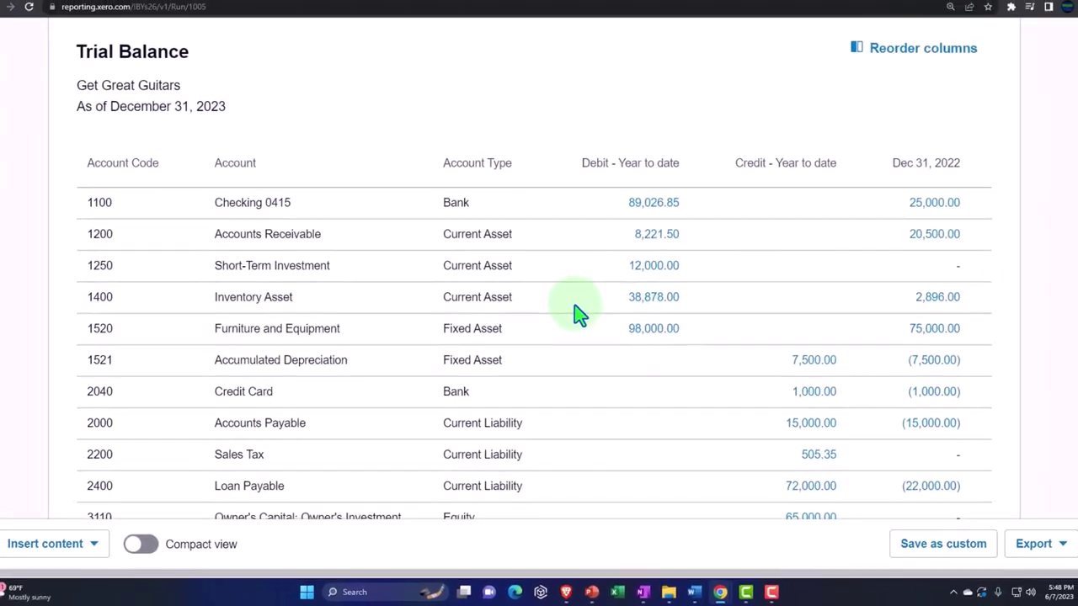
scroll(578, 325, "down", 3)
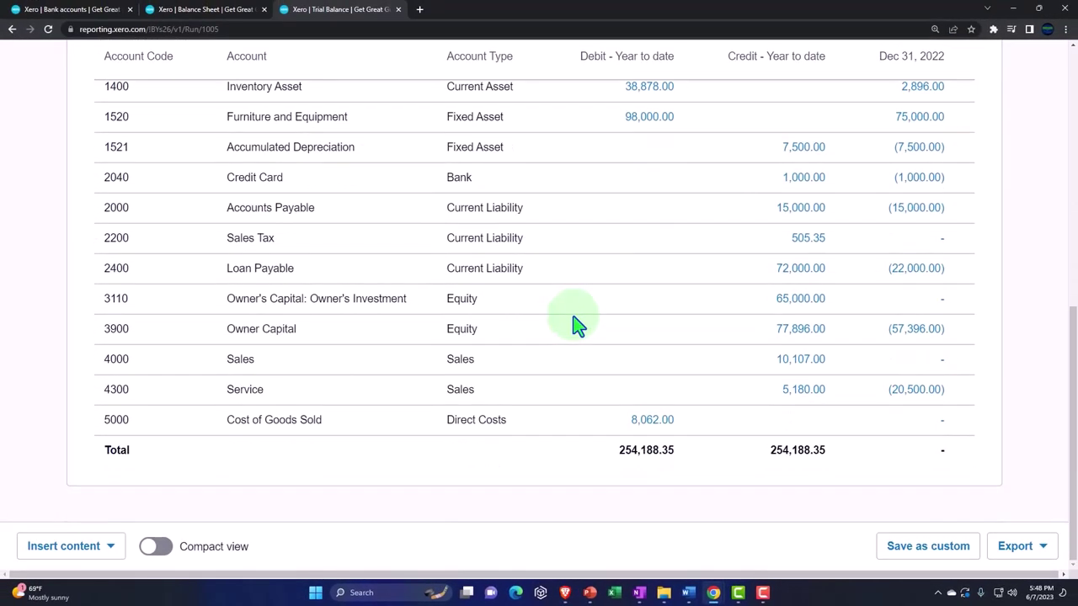